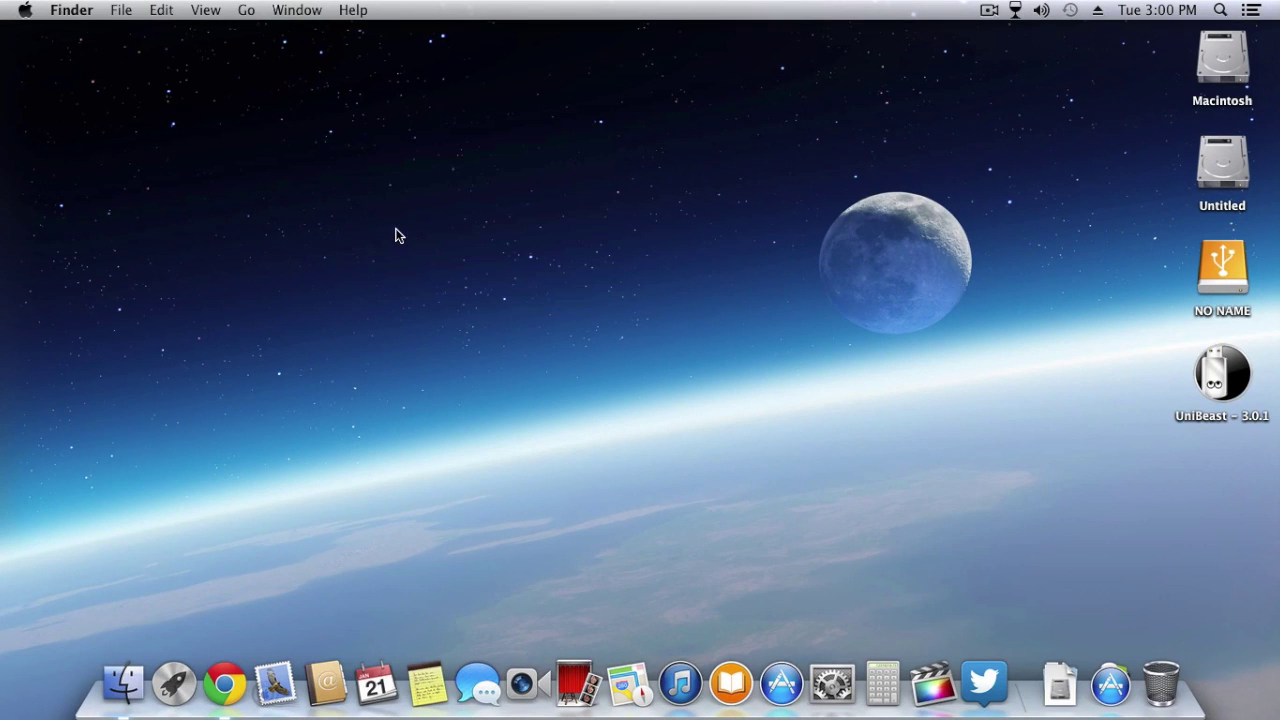
In Chrome, open 'Building a CustoMac: Buyer's Guide January 2014' and scroll to its builds table
{"action": "left_click", "coordinate": [224, 682]}
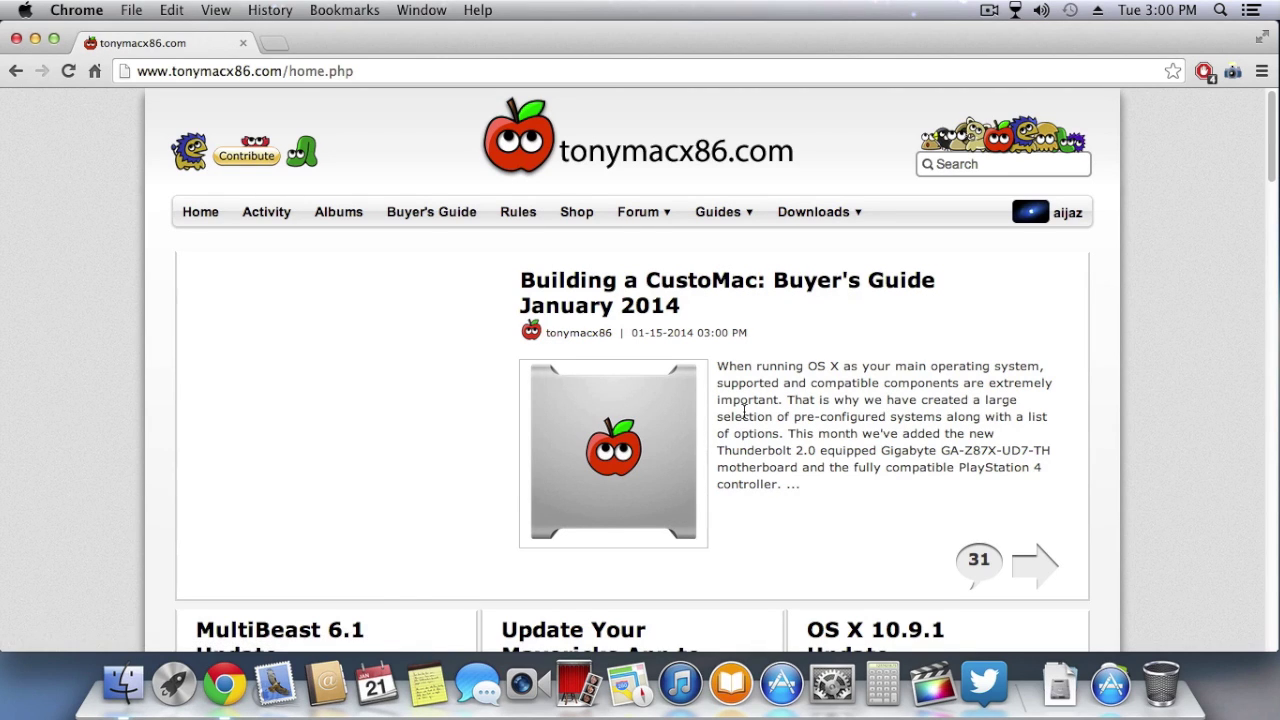
{"action": "left_click", "coordinate": [700, 285]}
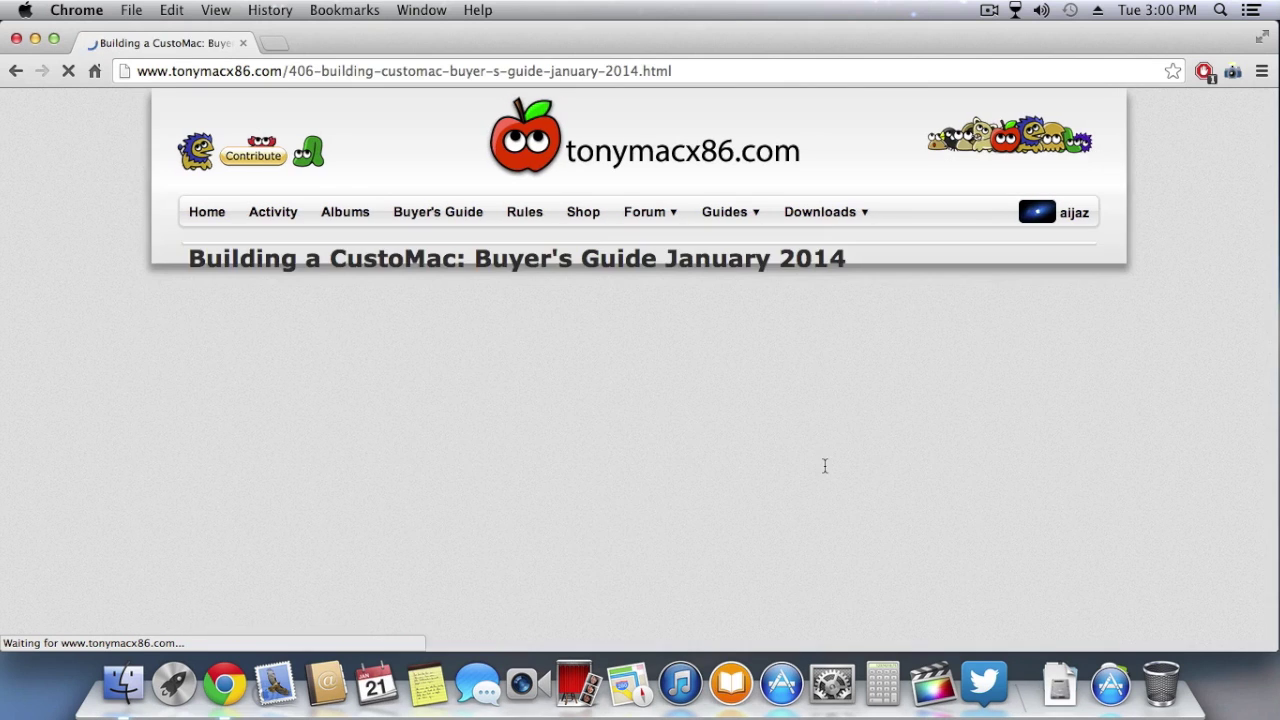
{"action": "scroll", "coordinate": [373, 420], "scroll_direction": "down", "scroll_amount": 15}
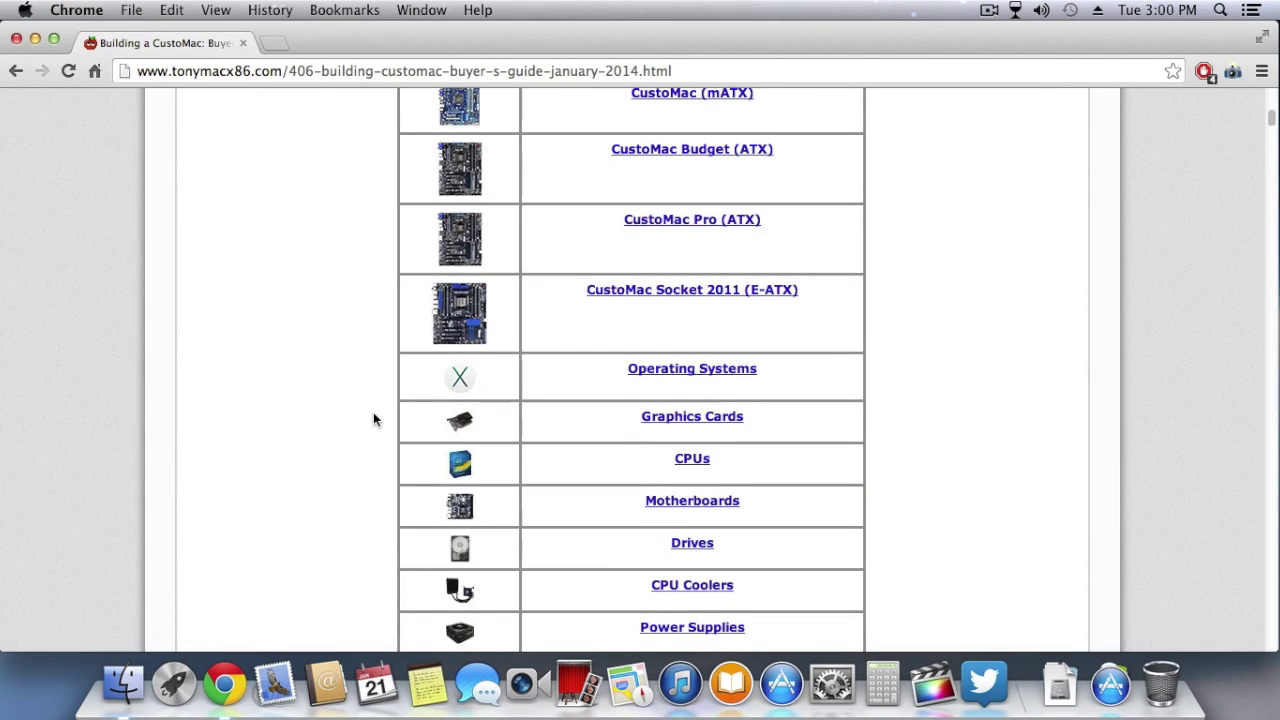
{"action": "scroll", "coordinate": [373, 420], "scroll_direction": "down", "scroll_amount": 3}
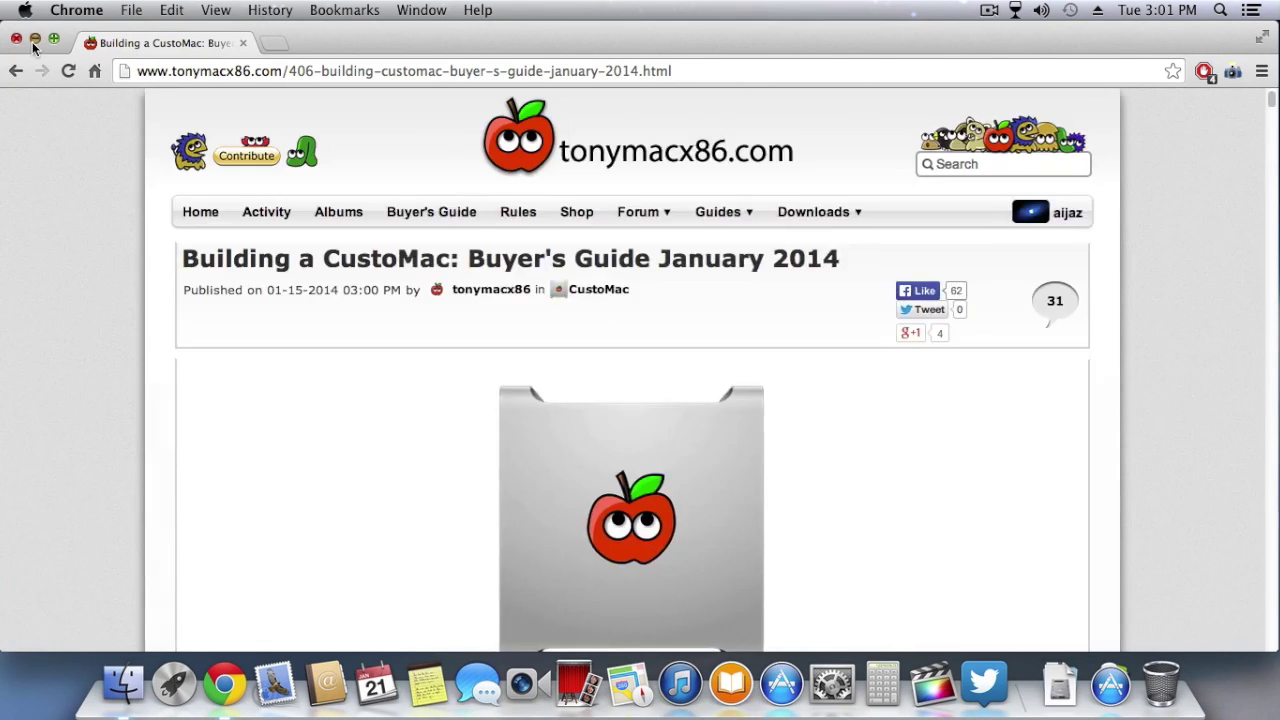
Minimize Chrome and clean up the desktop icons
{"action": "left_click", "coordinate": [34, 40]}
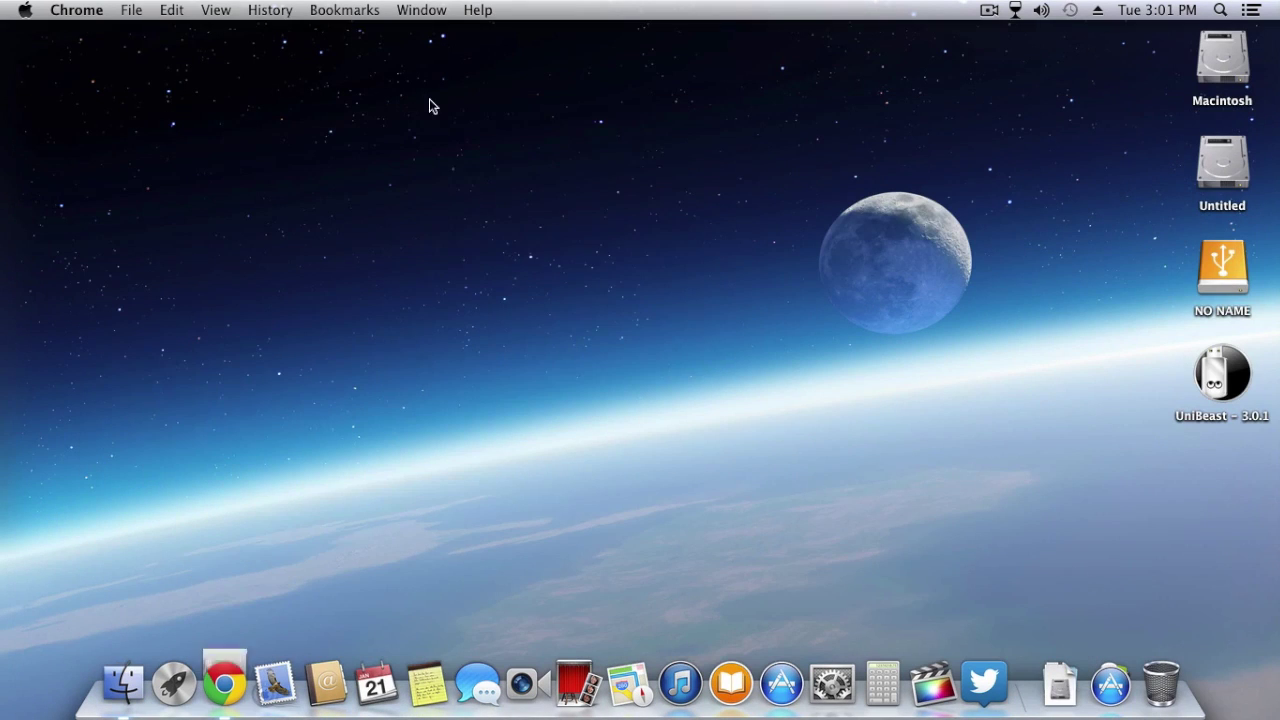
{"action": "right_click", "coordinate": [440, 102]}
{"action": "left_click", "coordinate": [450, 189]}
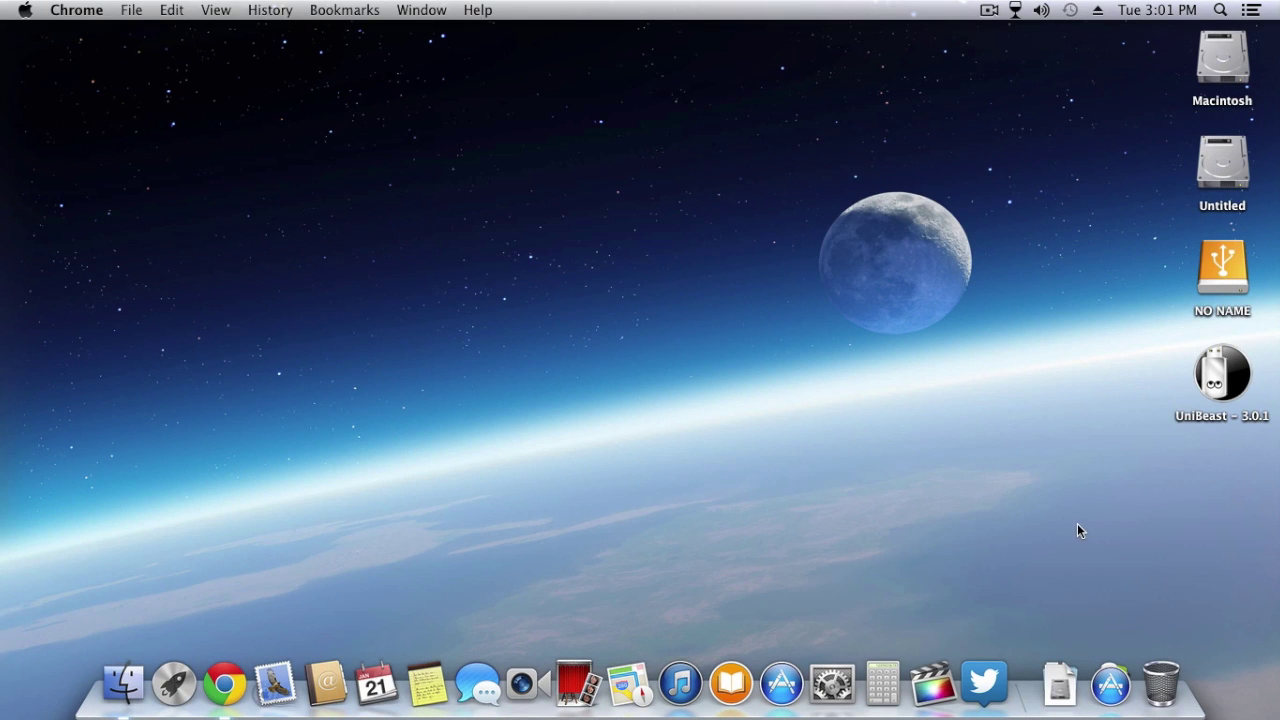
Locate Install OS X Mavericks in Launchpad and the Applications stack, then clean up the desktop
{"action": "left_click", "coordinate": [176, 684]}
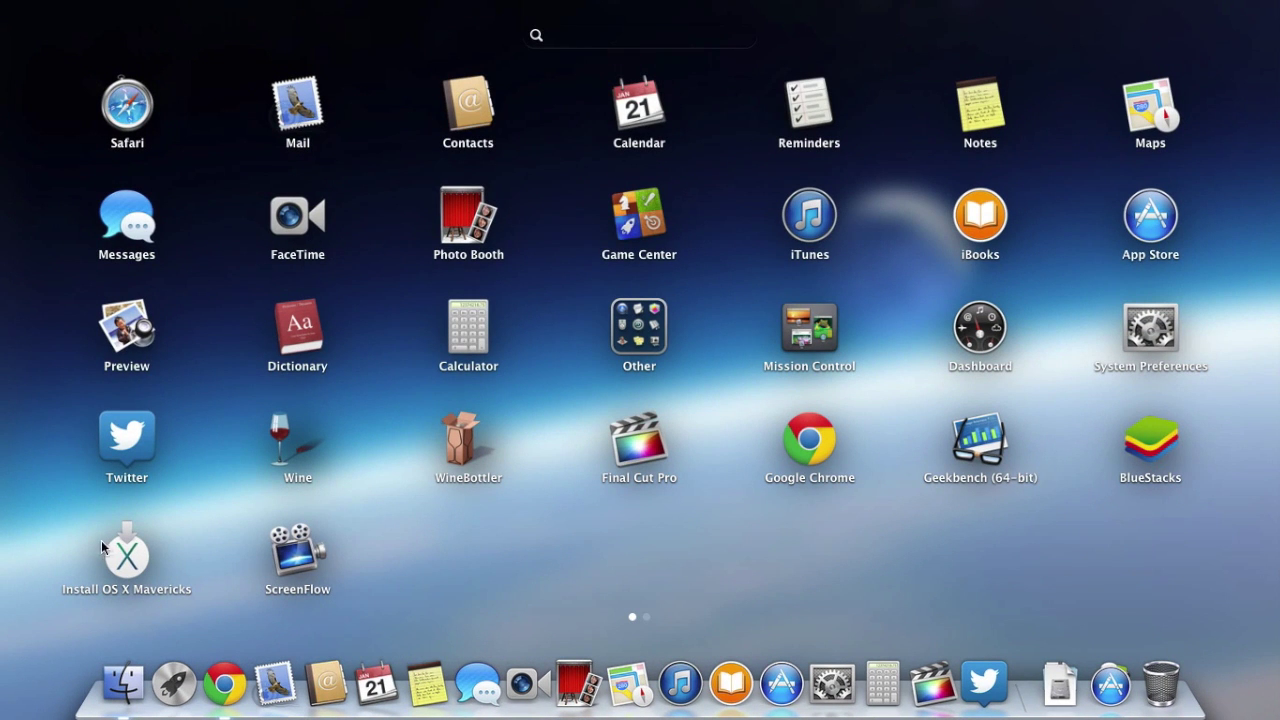
{"action": "left_click", "coordinate": [181, 684]}
{"action": "left_click", "coordinate": [1110, 684]}
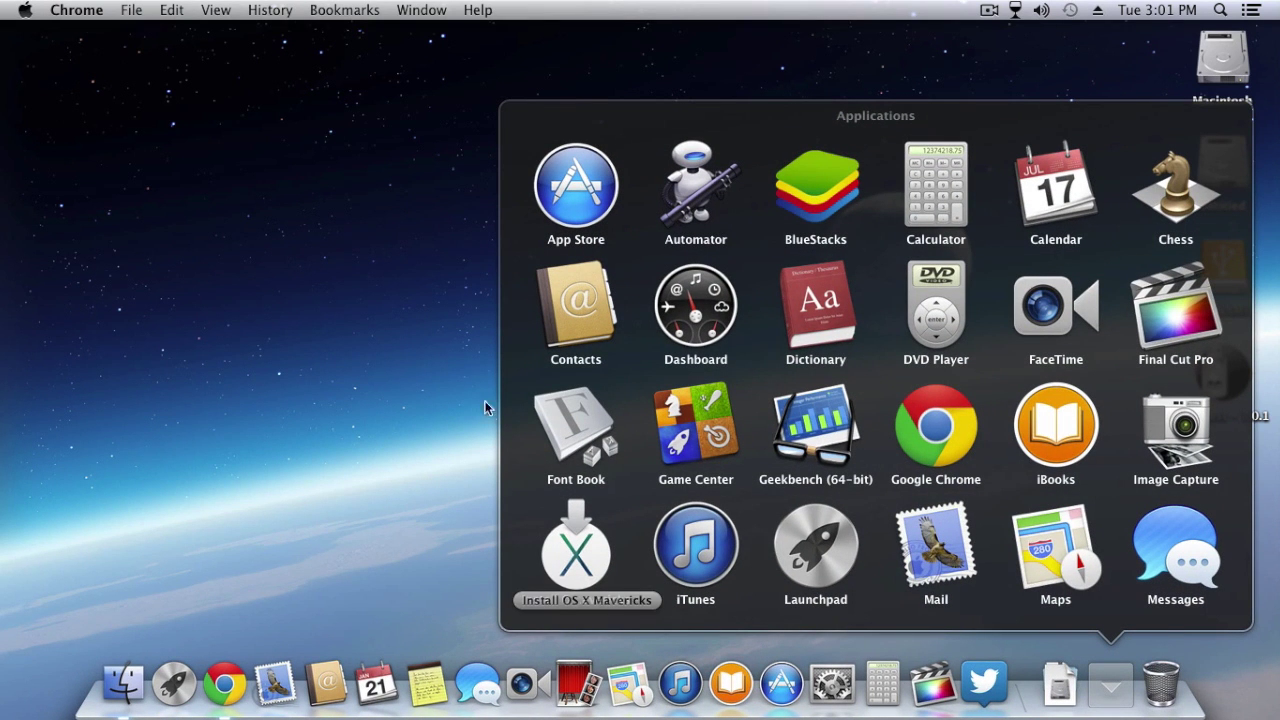
{"action": "left_click", "coordinate": [459, 293]}
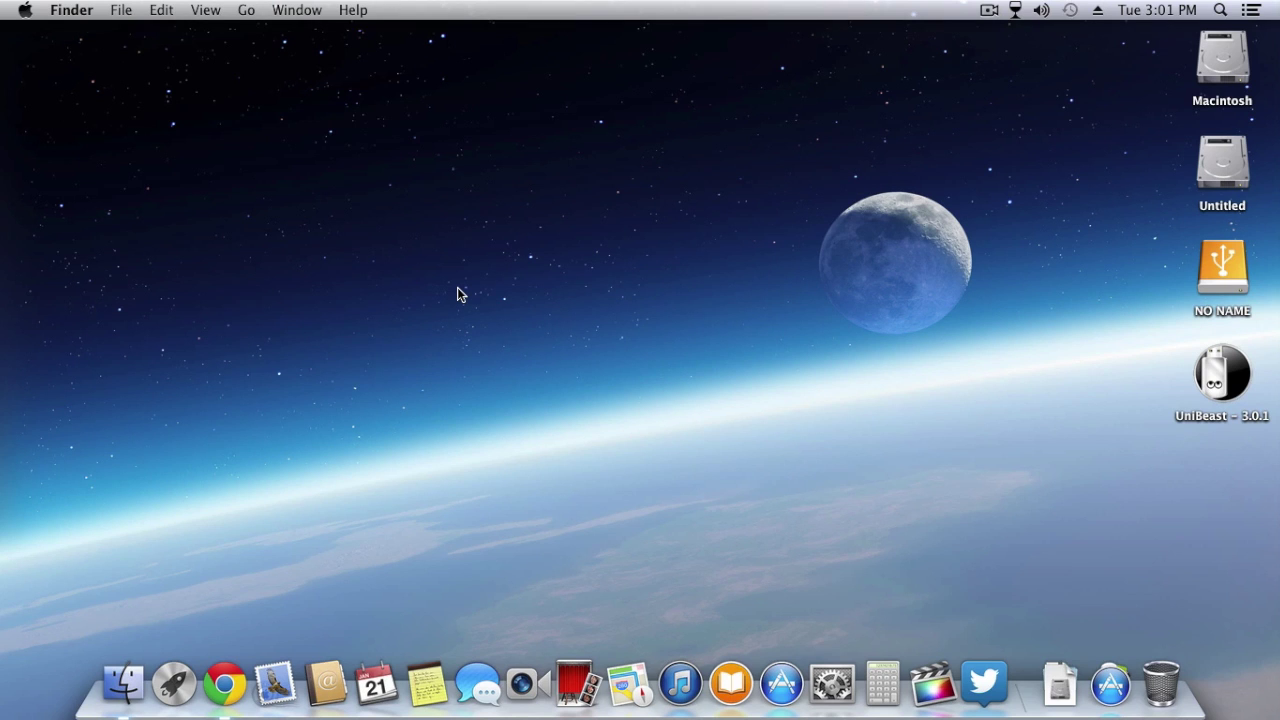
{"action": "right_click", "coordinate": [459, 180]}
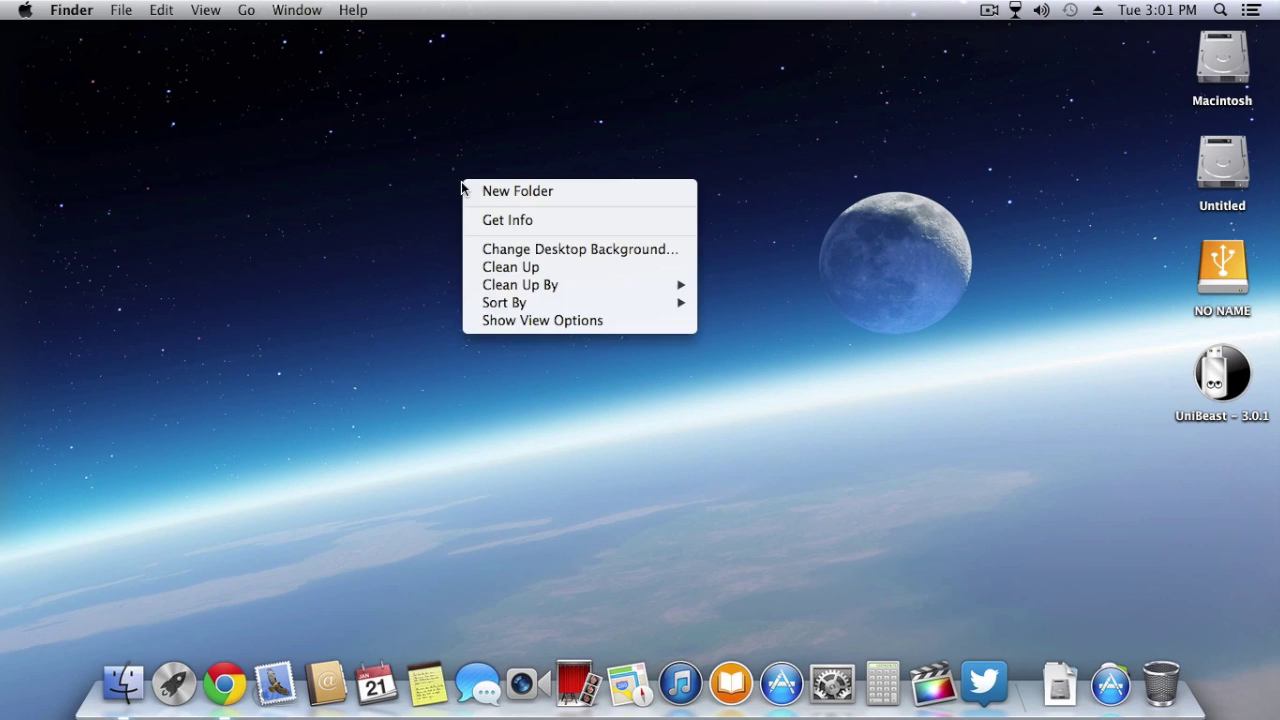
{"action": "left_click", "coordinate": [489, 266]}
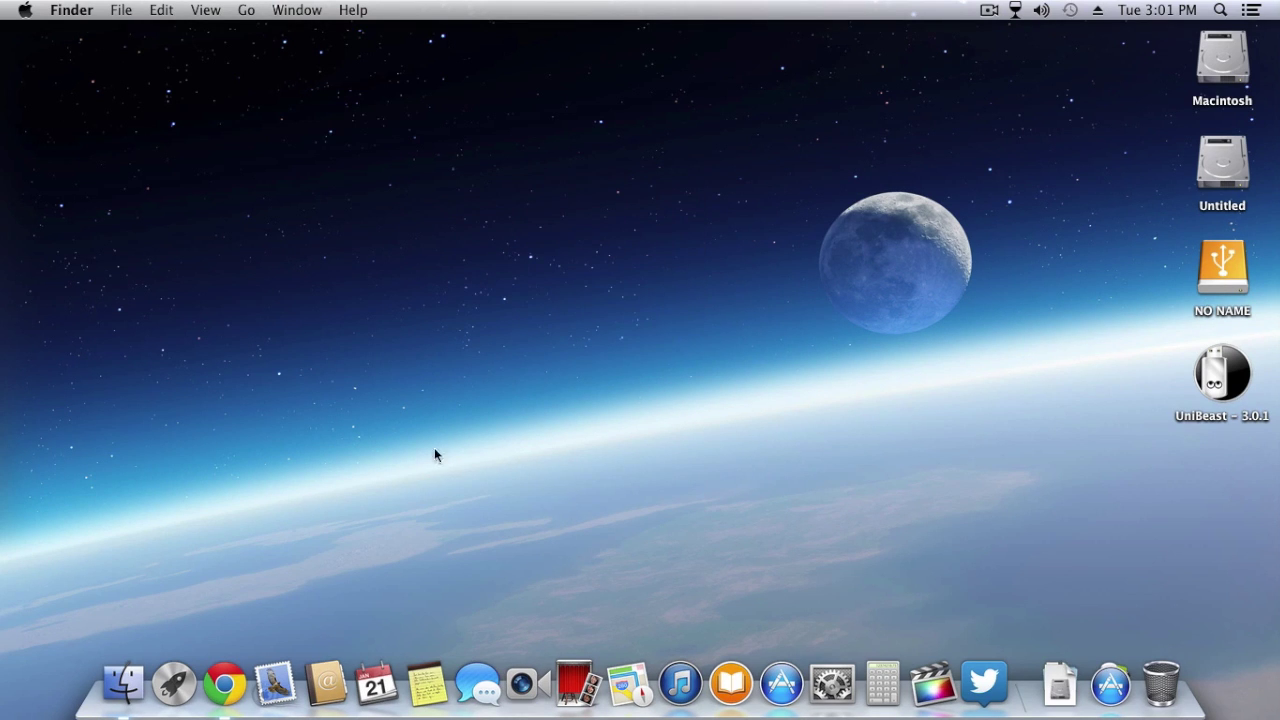
Restore Chrome, view the Software downloads list down to UniBeast 3.0.1, then quit Chrome
{"action": "left_click", "coordinate": [225, 677]}
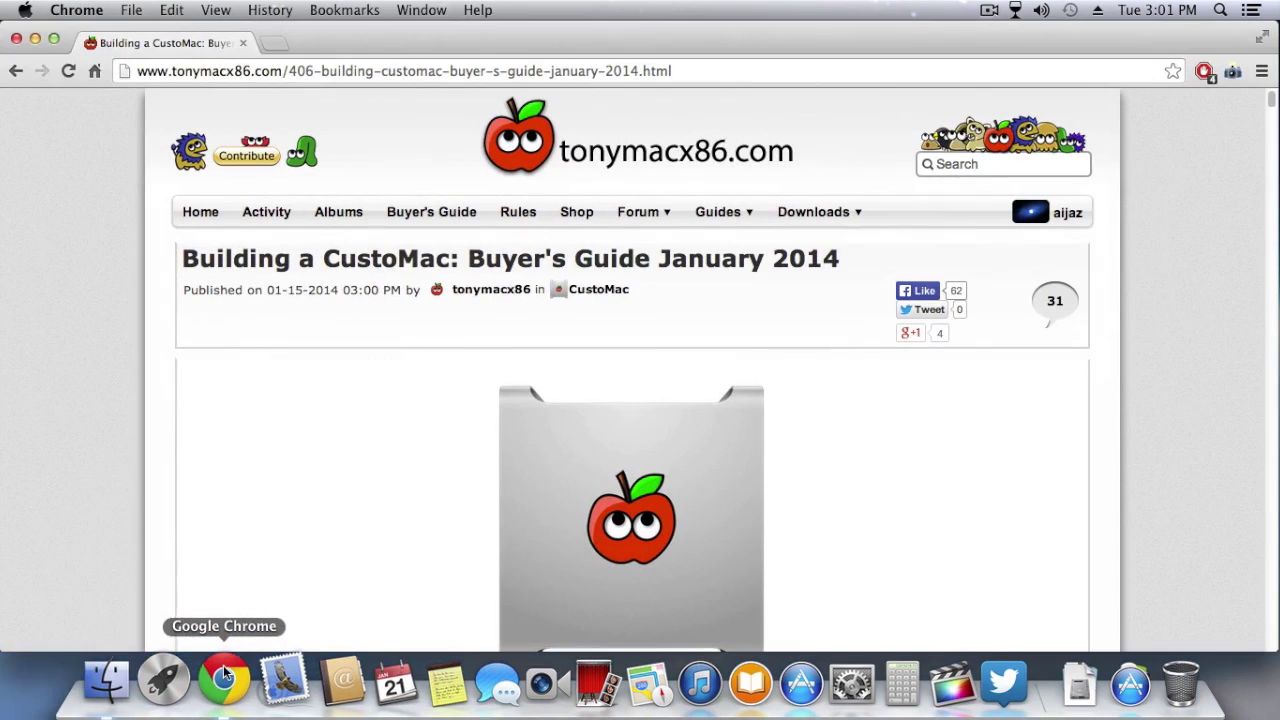
{"action": "mouse_move", "coordinate": [836, 225]}
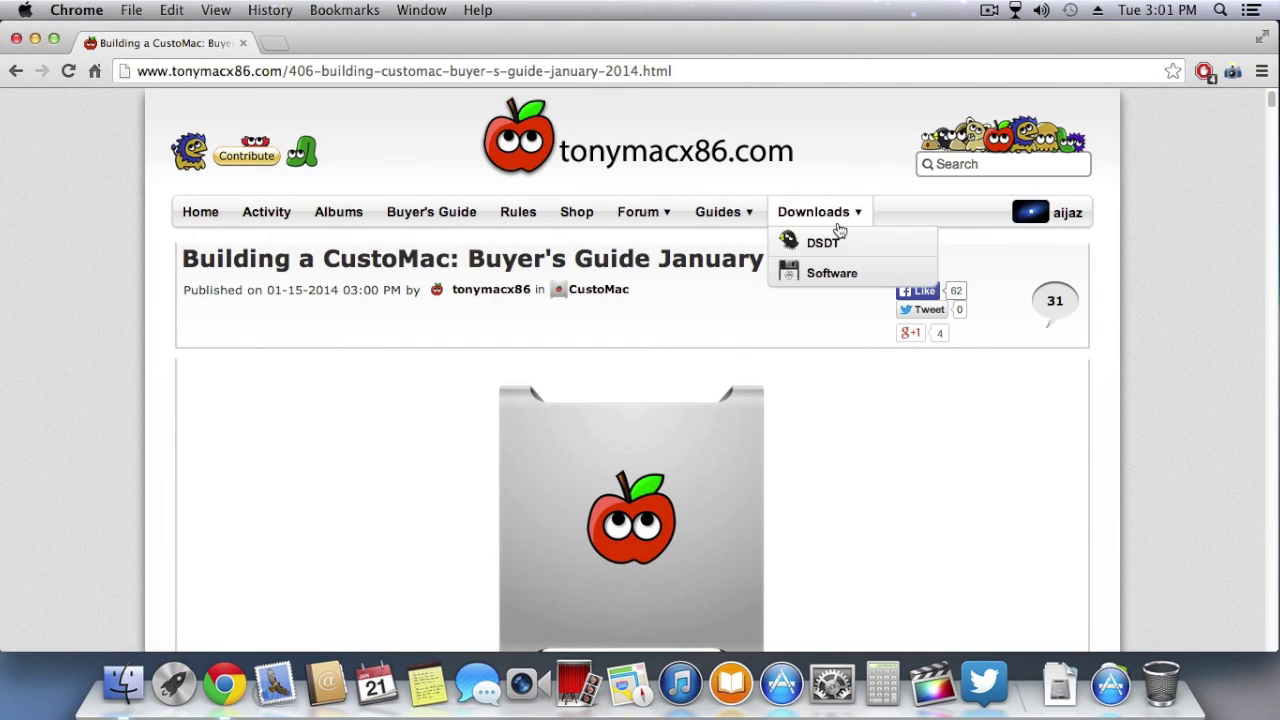
{"action": "left_click", "coordinate": [839, 284]}
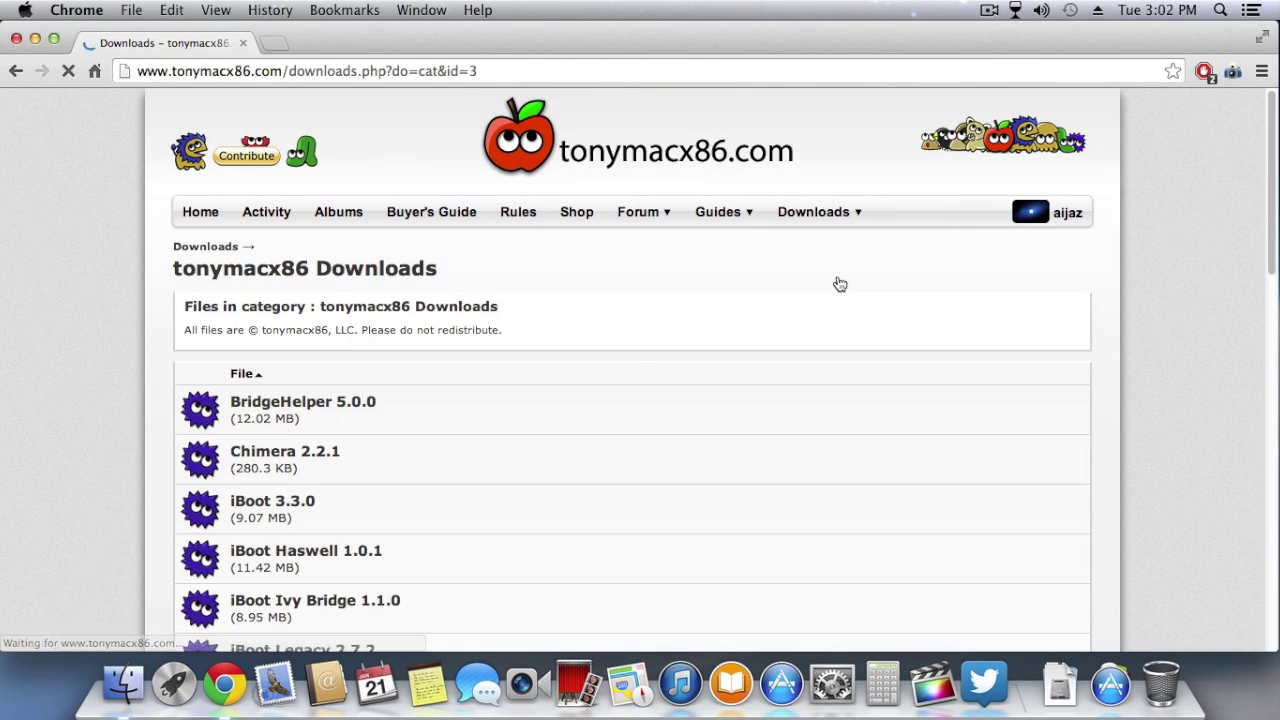
{"action": "scroll", "coordinate": [465, 518], "scroll_direction": "down", "scroll_amount": 10}
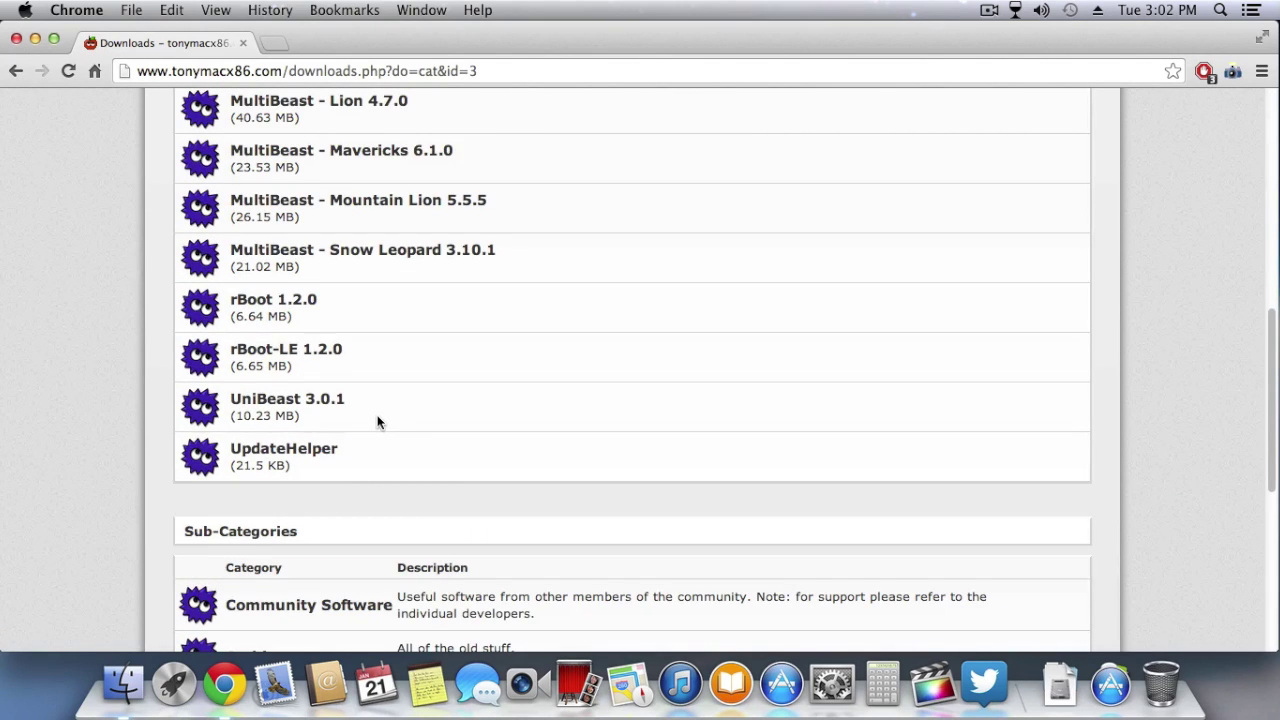
{"action": "left_click", "coordinate": [78, 12]}
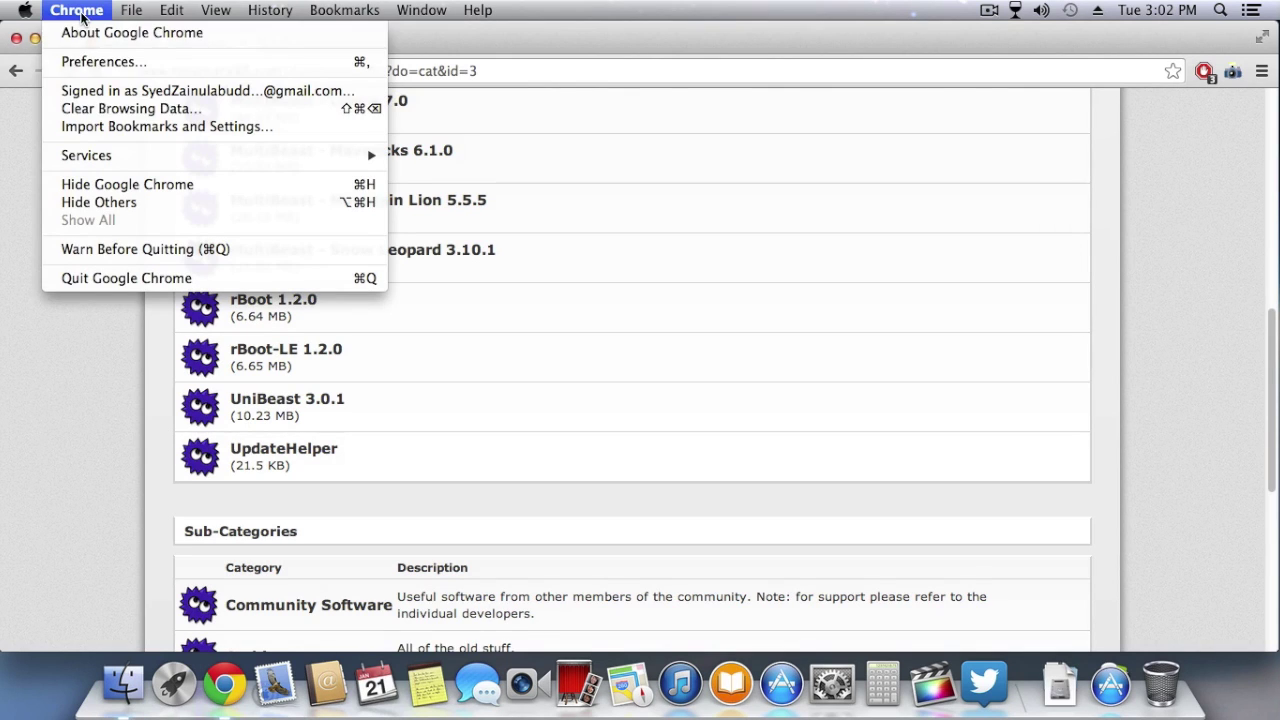
{"action": "left_click", "coordinate": [68, 275]}
Check the NO NAME drive's info (8 GB, MS-DOS FAT32) and close the Info window
{"action": "left_click", "coordinate": [1222, 380]}
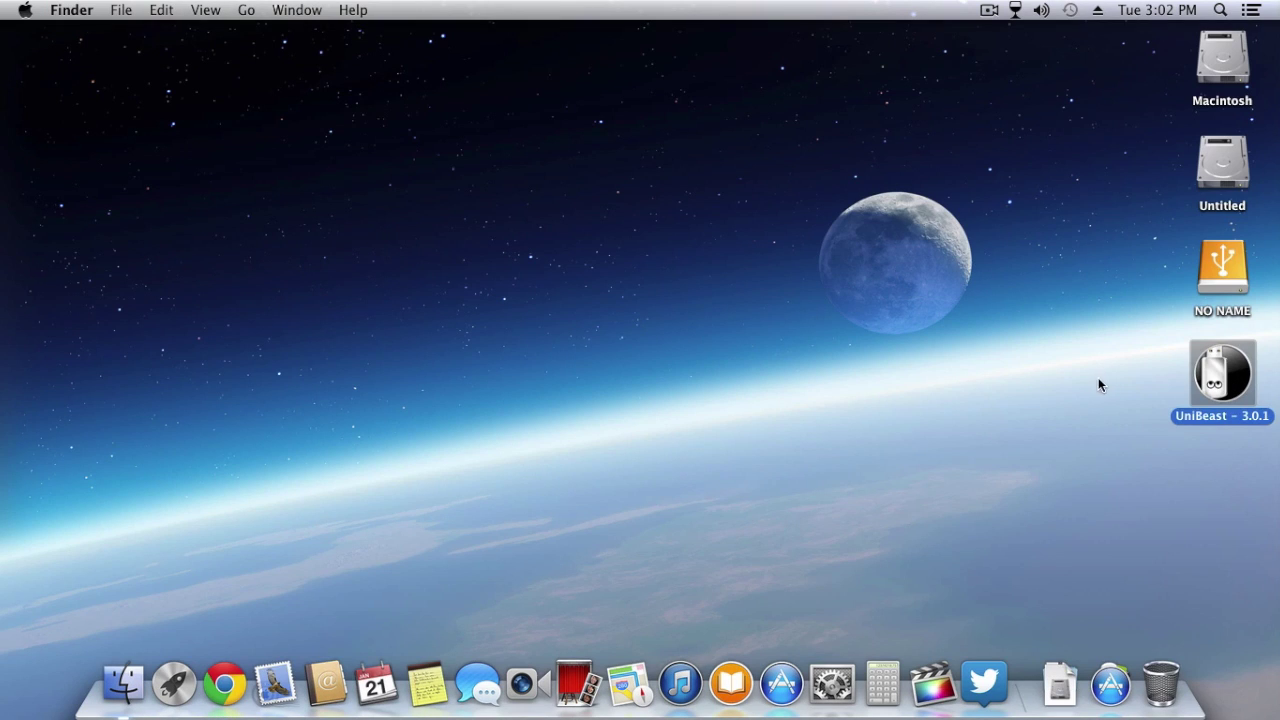
{"action": "left_click", "coordinate": [723, 161]}
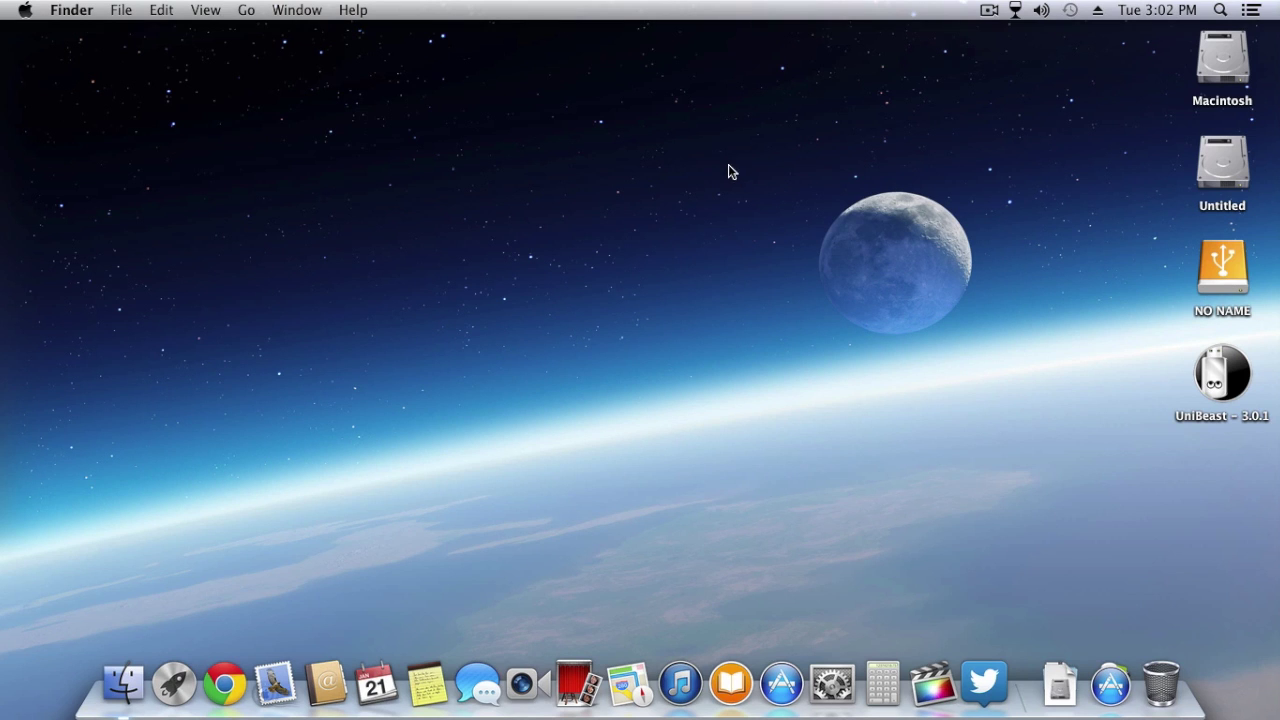
{"action": "right_click", "coordinate": [1212, 268]}
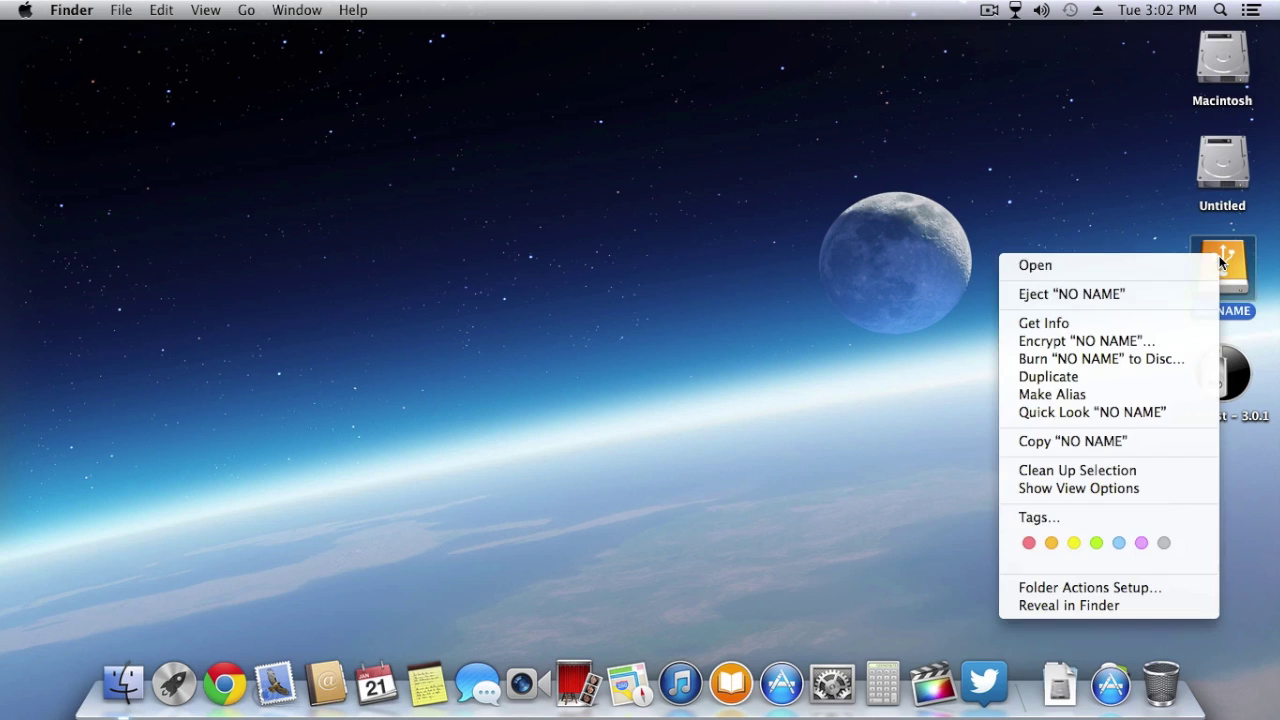
{"action": "left_click", "coordinate": [1130, 320]}
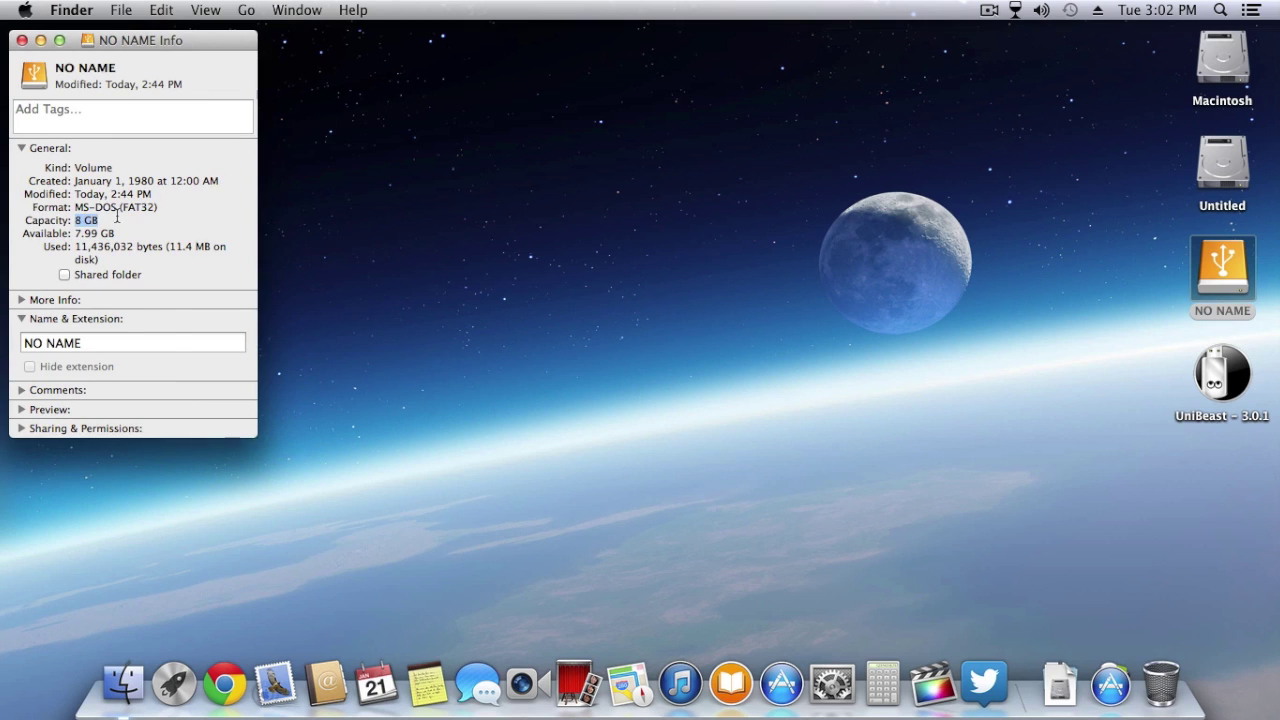
{"action": "left_click", "coordinate": [22, 40]}
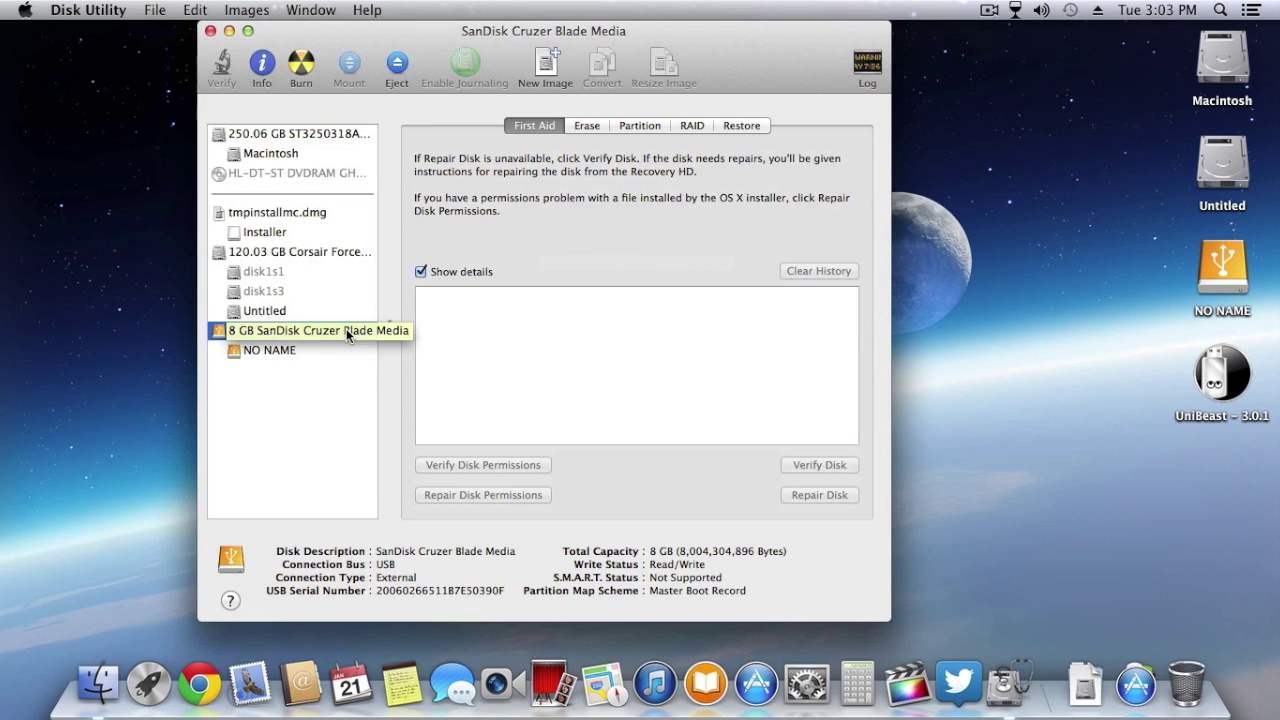
Erase the 8 GB SanDisk drive as Mac OS Extended (Journaled) named MAVERICKS
{"action": "left_click", "coordinate": [586, 125]}
{"action": "left_click", "coordinate": [757, 313]}
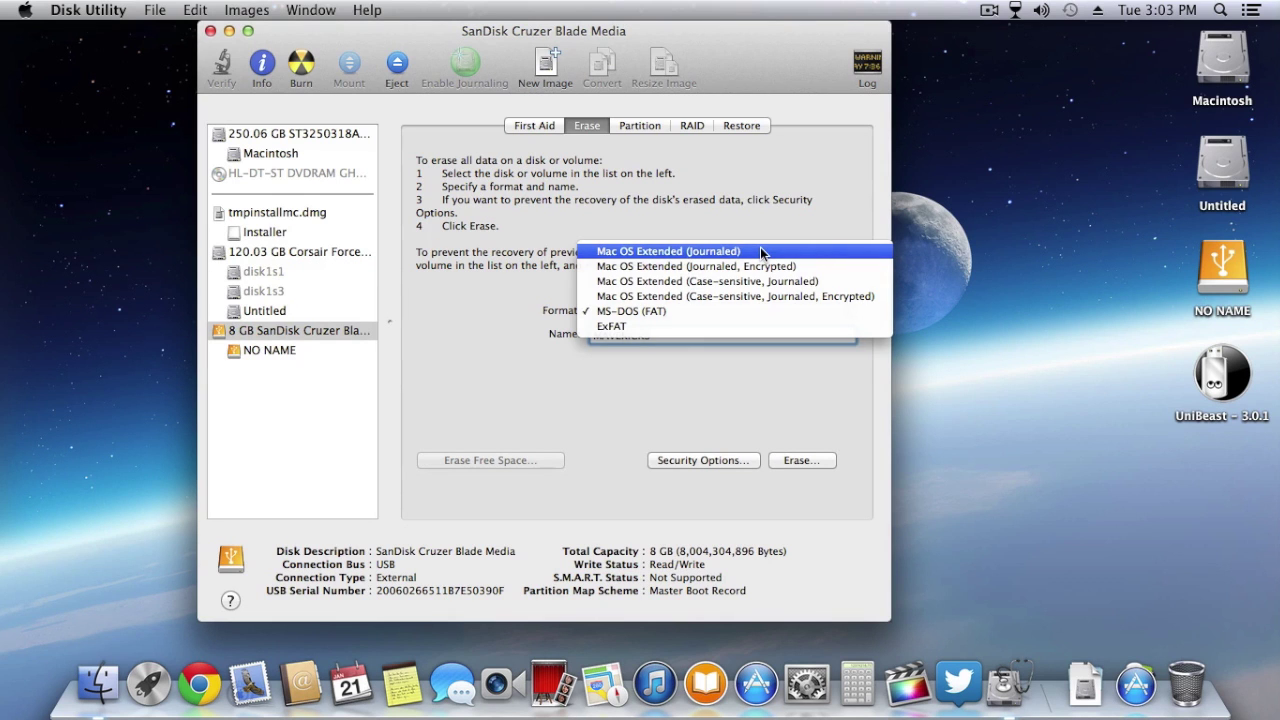
{"action": "left_click", "coordinate": [762, 251]}
{"action": "left_click", "coordinate": [805, 464]}
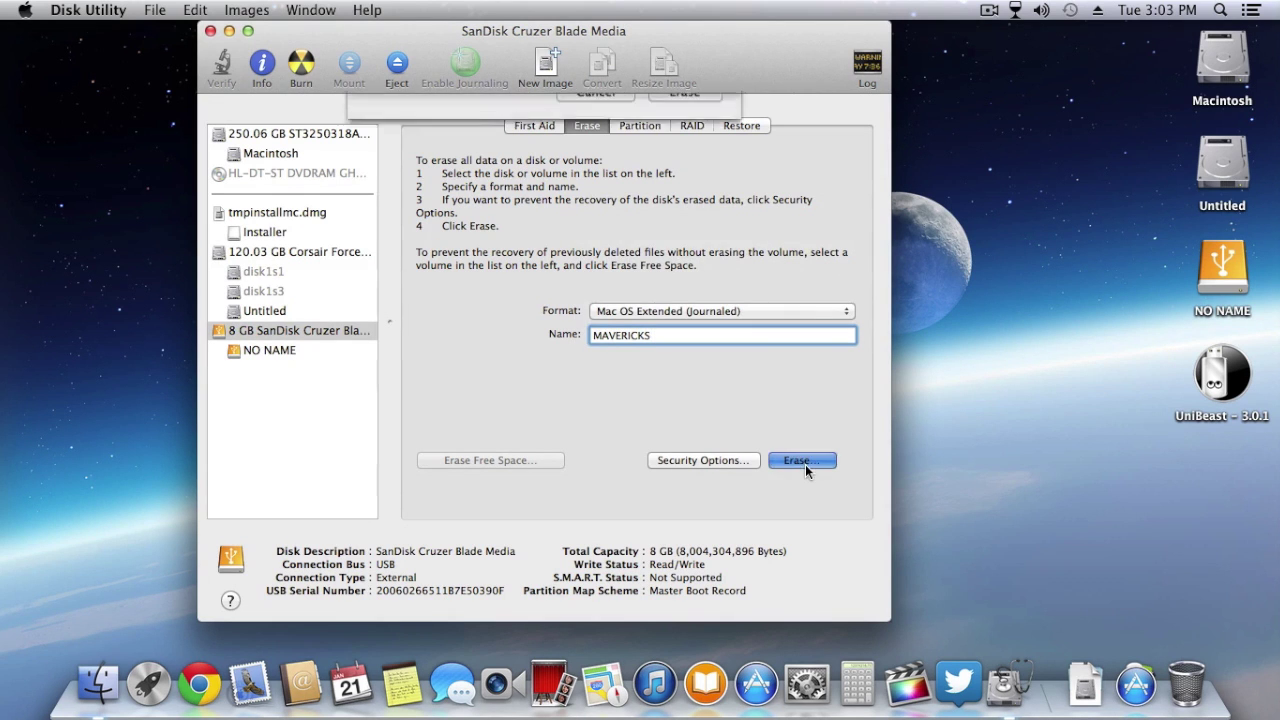
{"action": "left_click", "coordinate": [700, 233]}
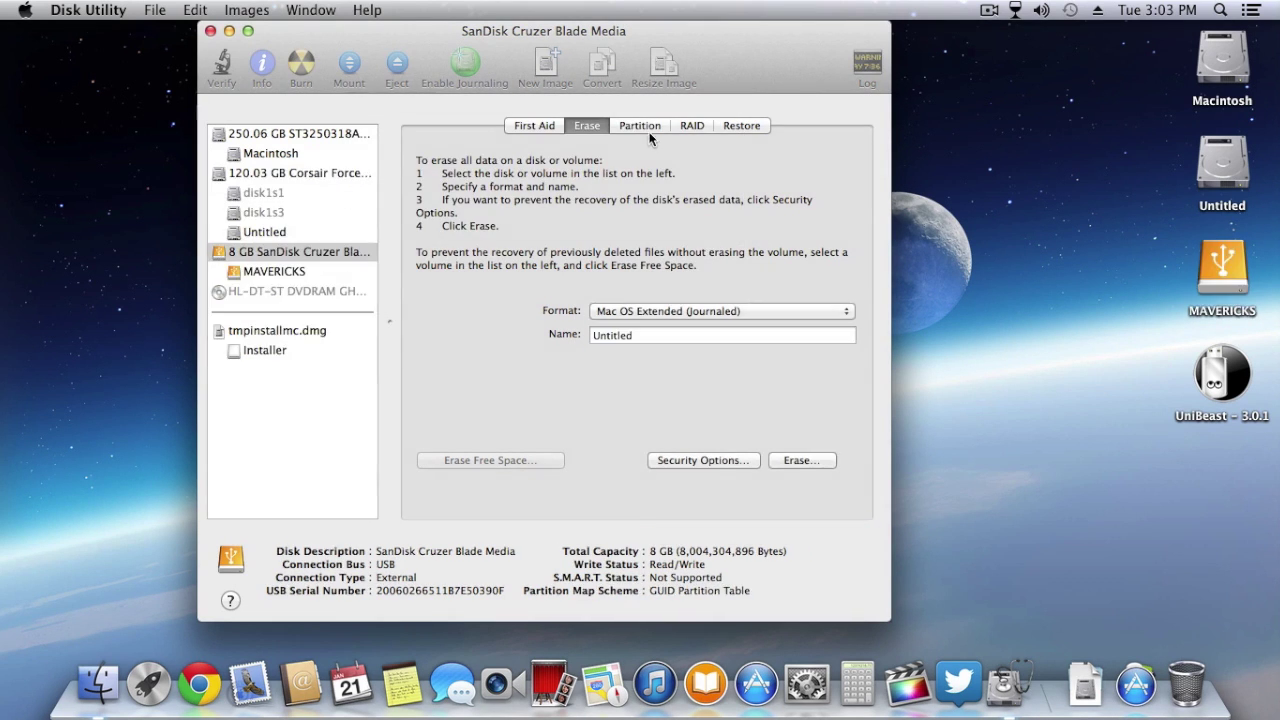
Choose a single-partition layout for the SanDisk drive
{"action": "left_click", "coordinate": [641, 126]}
{"action": "left_click", "coordinate": [563, 193]}
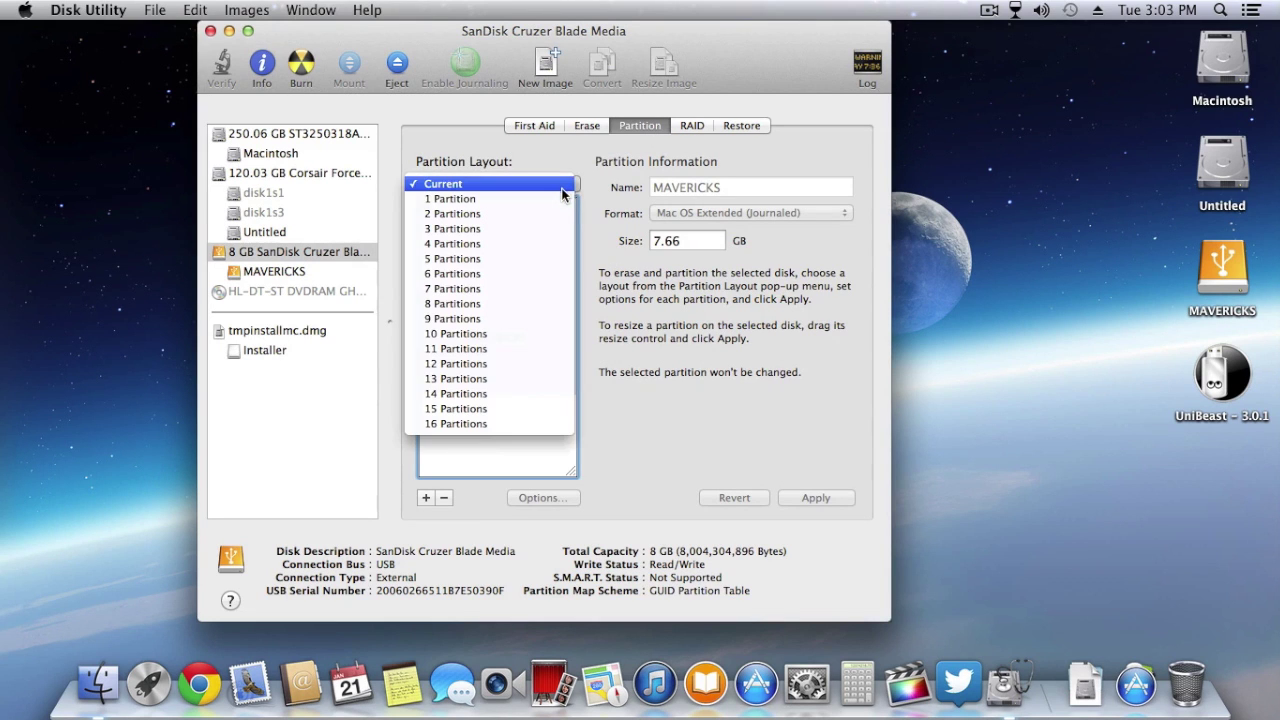
{"action": "left_click", "coordinate": [562, 201]}
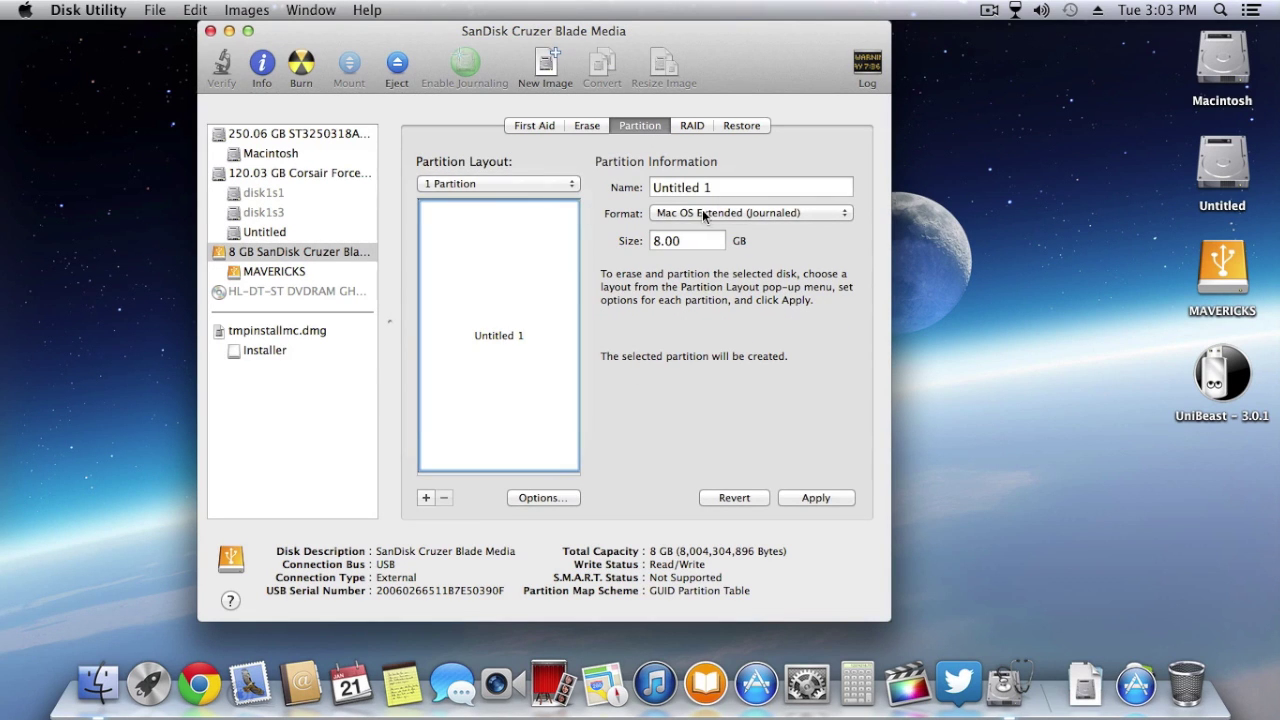
Name the partition mavericks, set the Master Boot Record scheme, and apply the partitioning
{"action": "left_click", "coordinate": [730, 187]}
{"action": "left_click", "coordinate": [540, 498]}
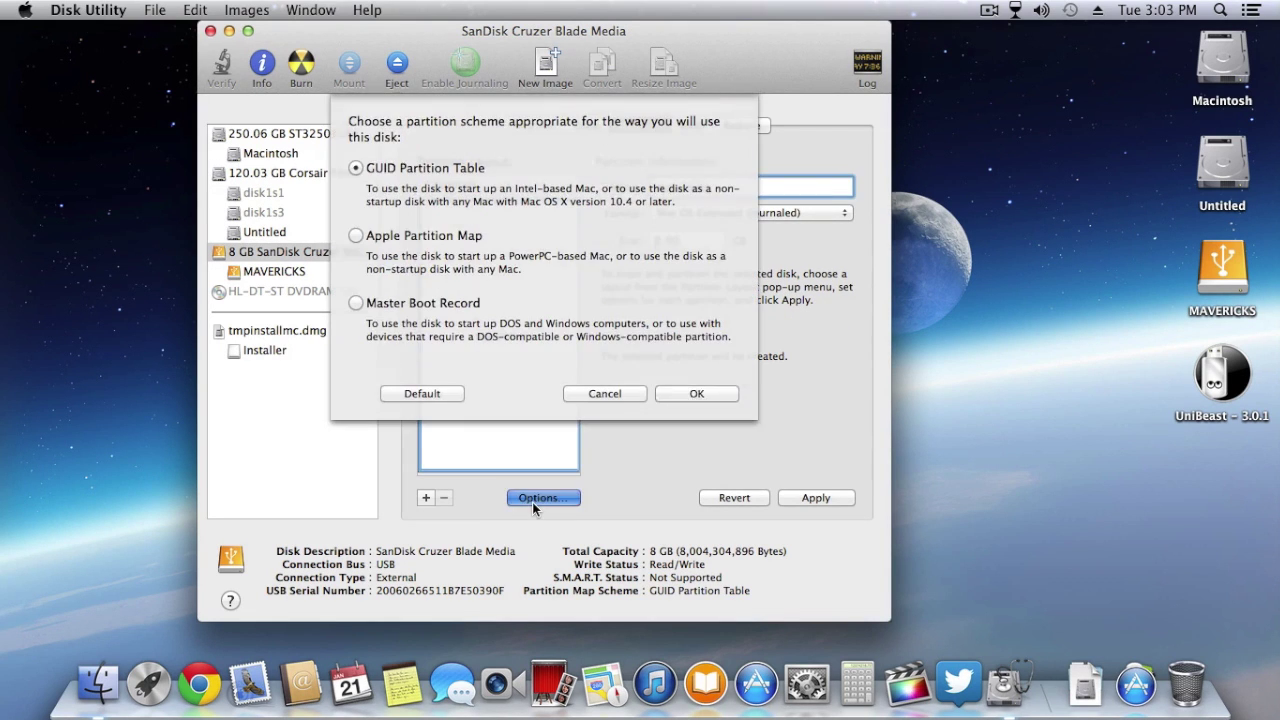
{"action": "left_click", "coordinate": [356, 304]}
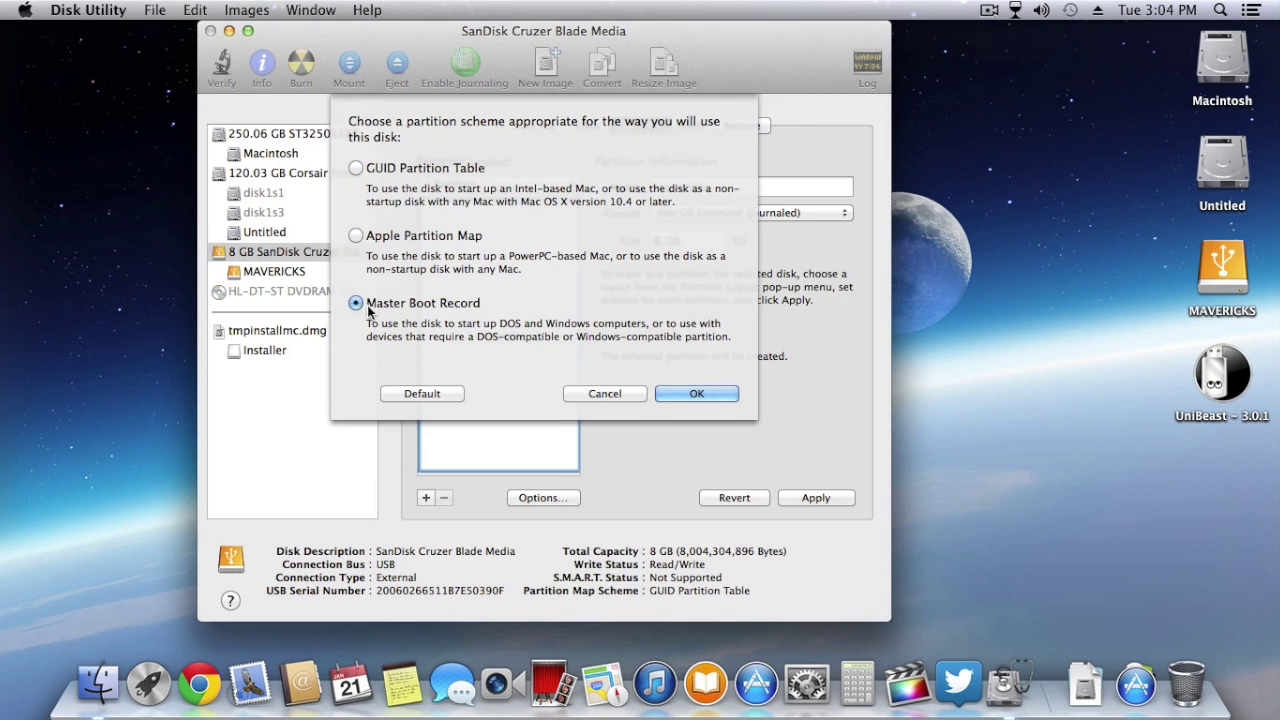
{"action": "left_click", "coordinate": [696, 394]}
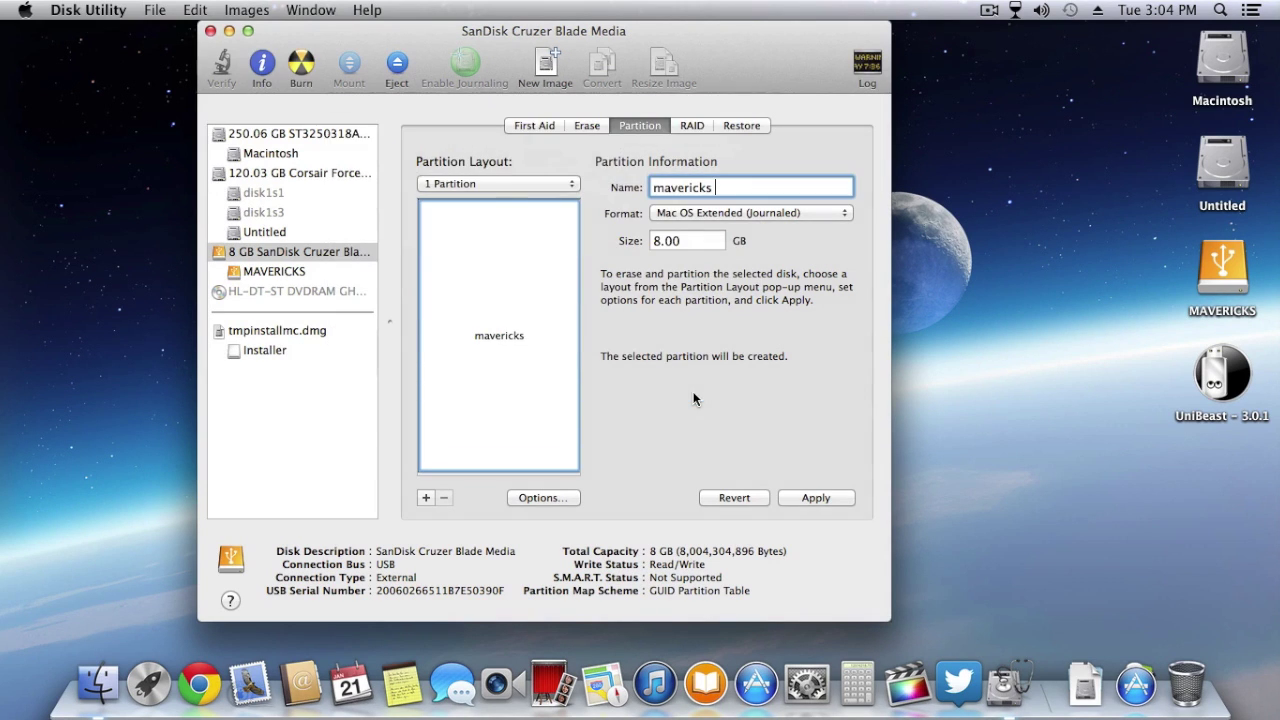
{"action": "left_click", "coordinate": [815, 498]}
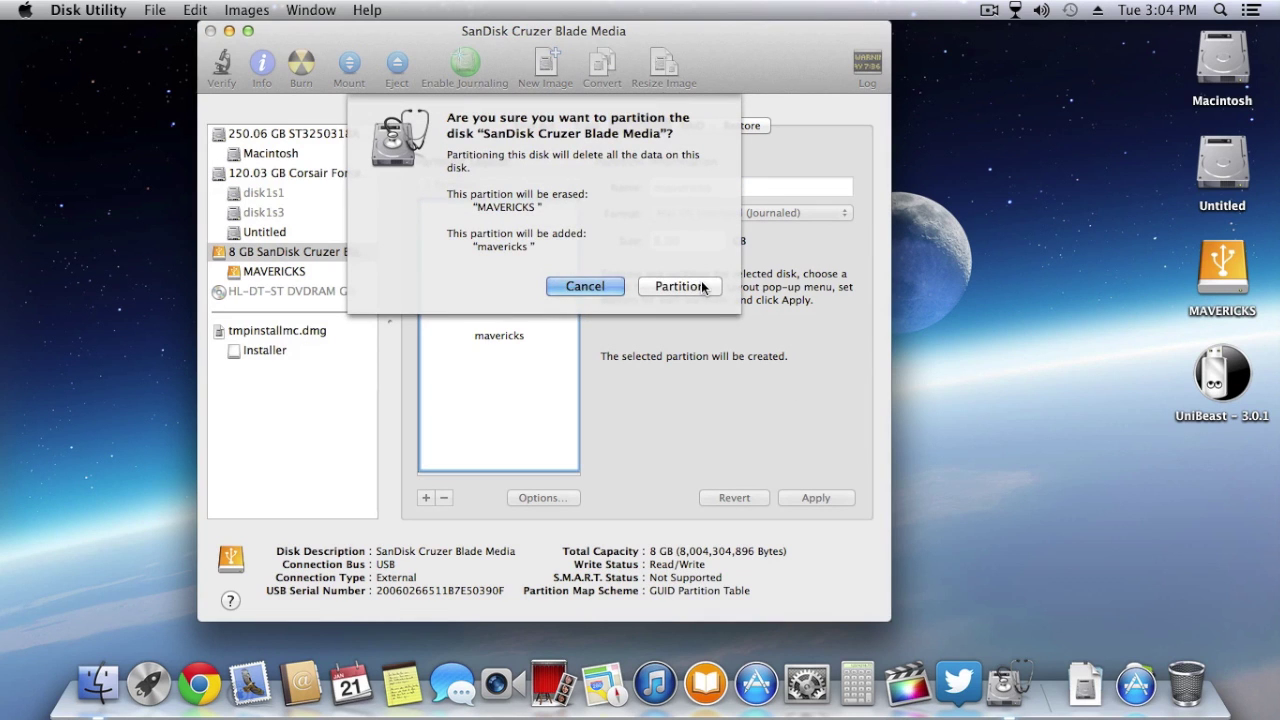
{"action": "left_click", "coordinate": [679, 287]}
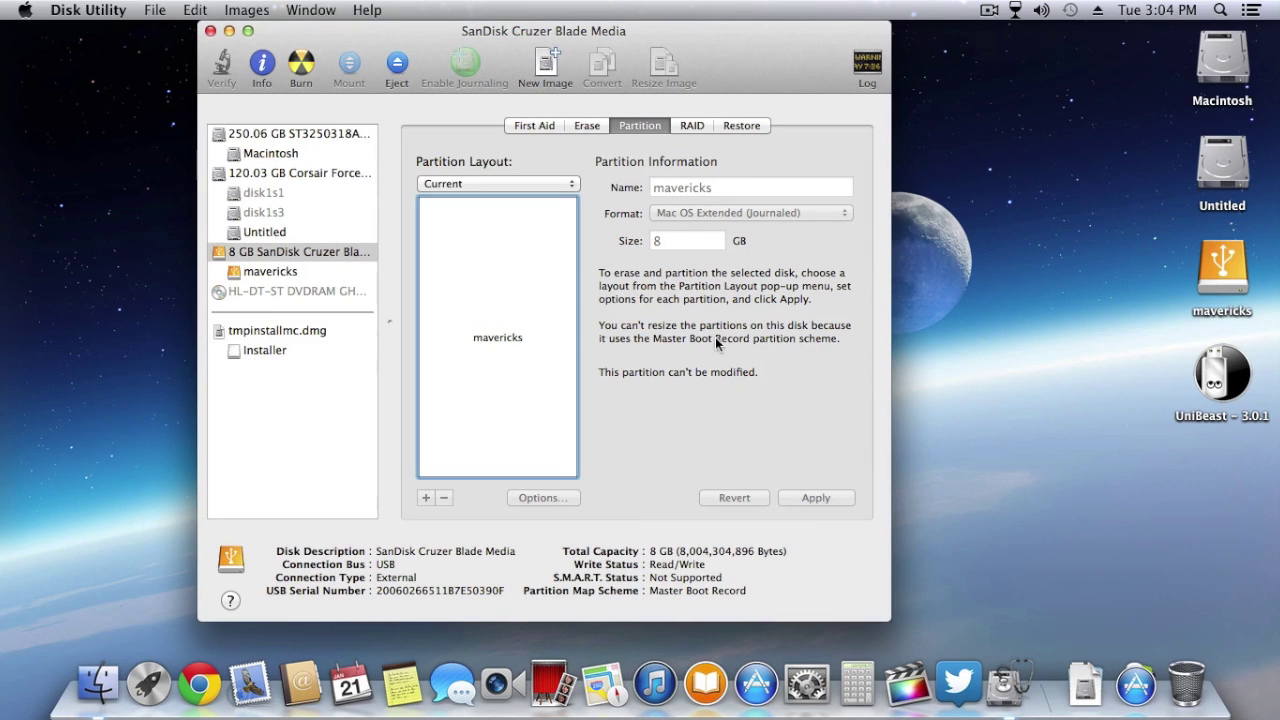
Check the mavericks volume's info (8 GB, Mac OS Extended), minimize it, and close Disk Utility
{"action": "right_click", "coordinate": [1236, 270]}
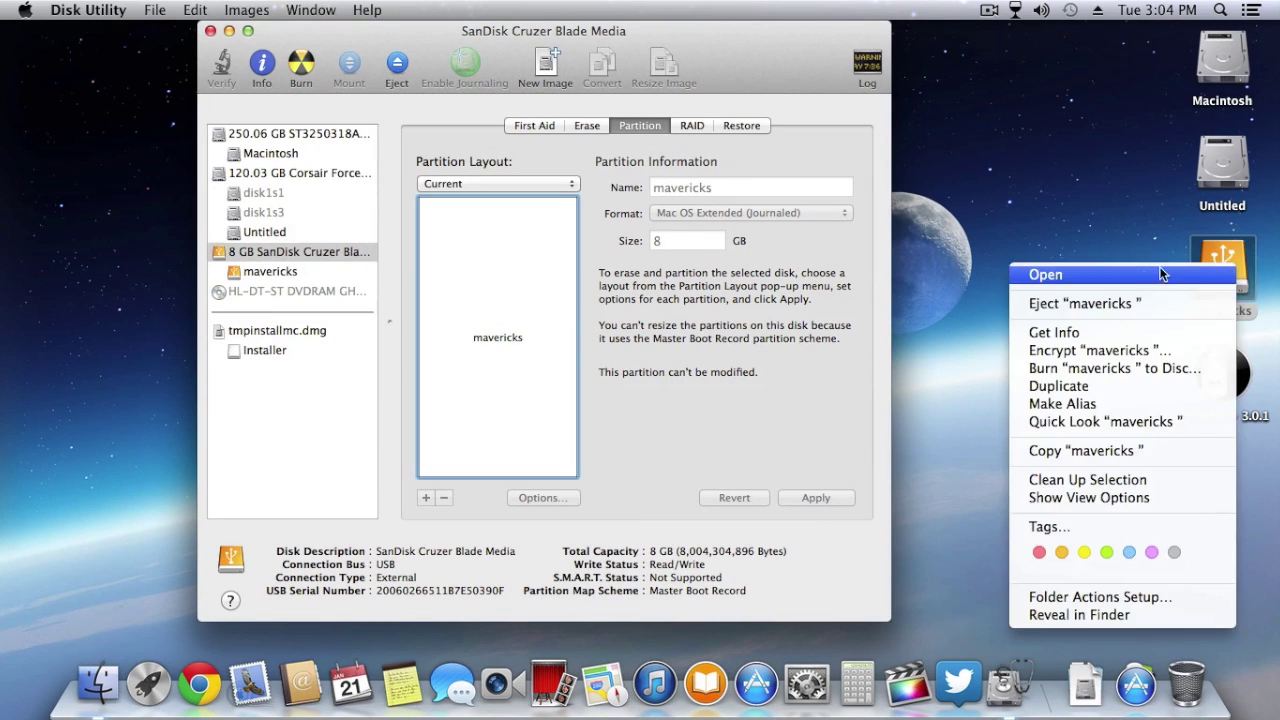
{"action": "left_click", "coordinate": [1092, 332]}
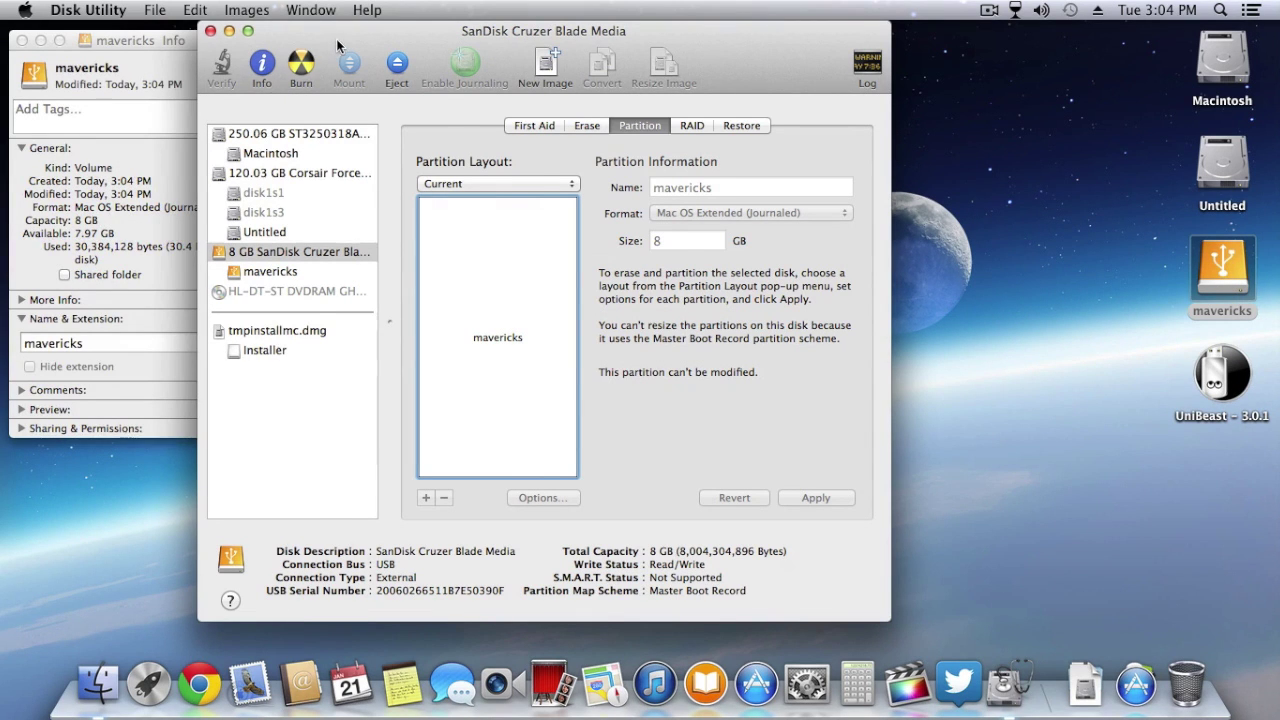
{"action": "left_click_drag", "start_coordinate": [336, 36], "coordinate": [446, 36]}
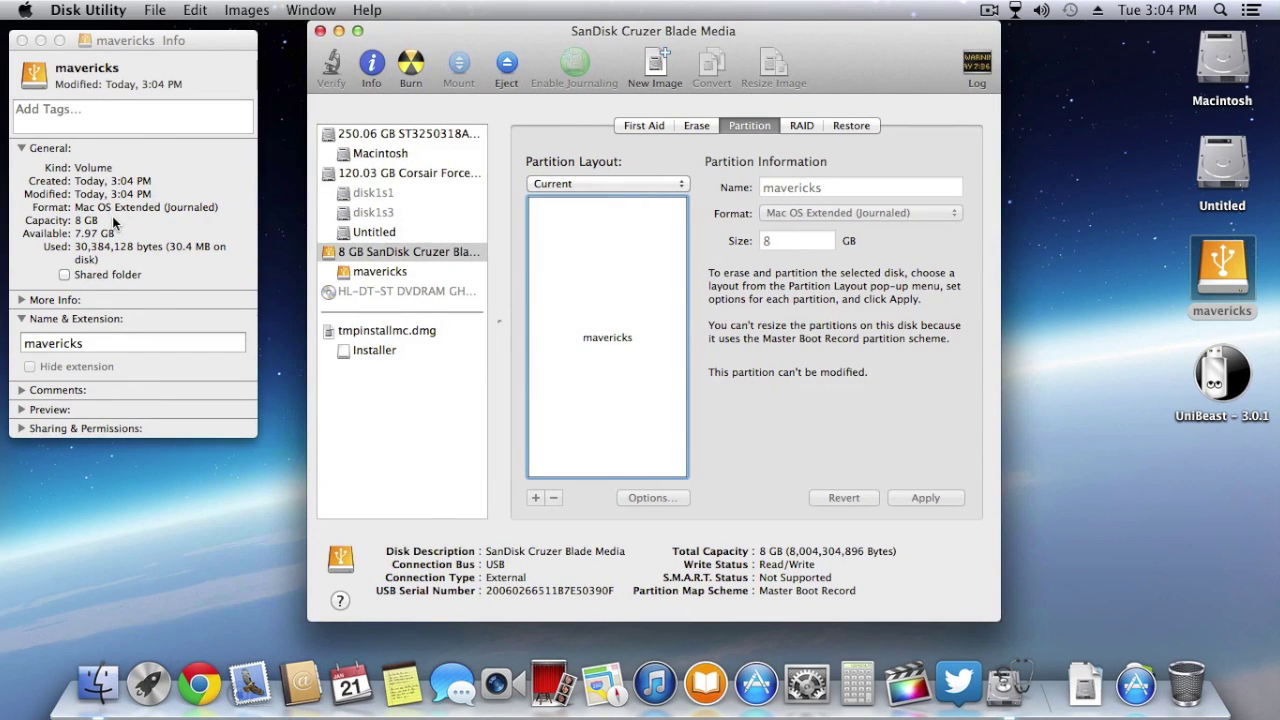
{"action": "left_click", "coordinate": [41, 40]}
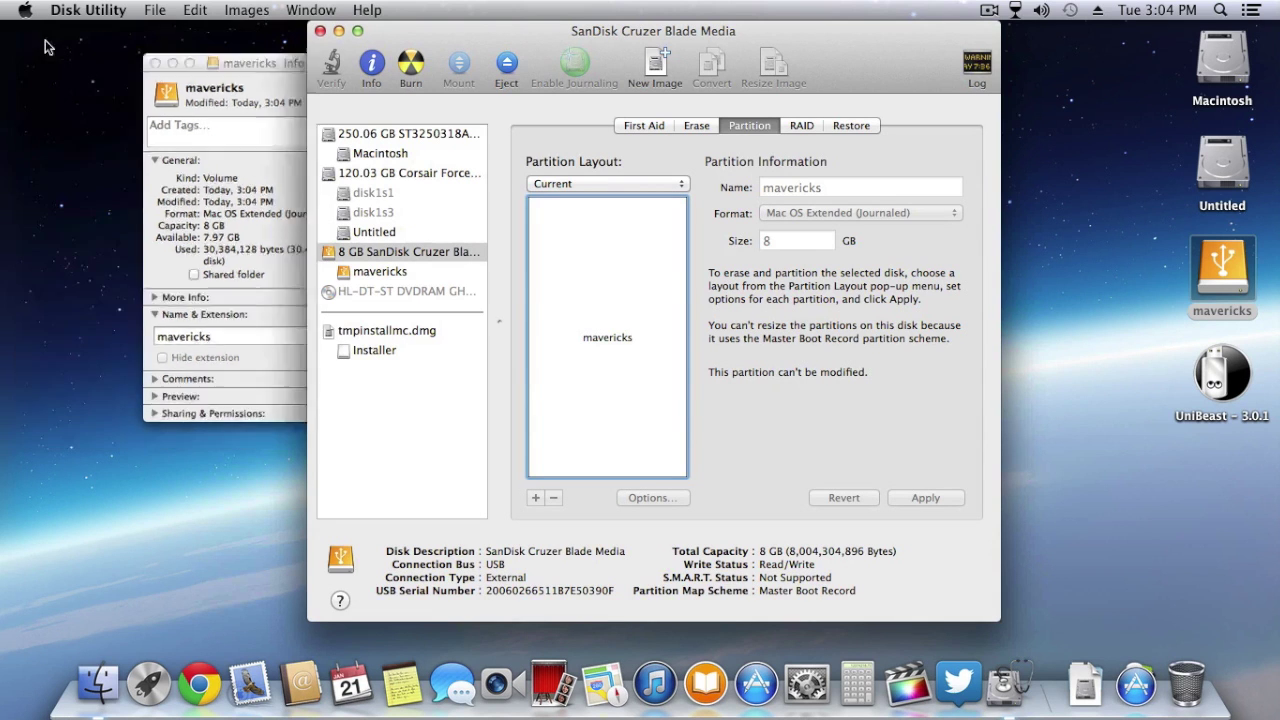
{"action": "left_click", "coordinate": [320, 32]}
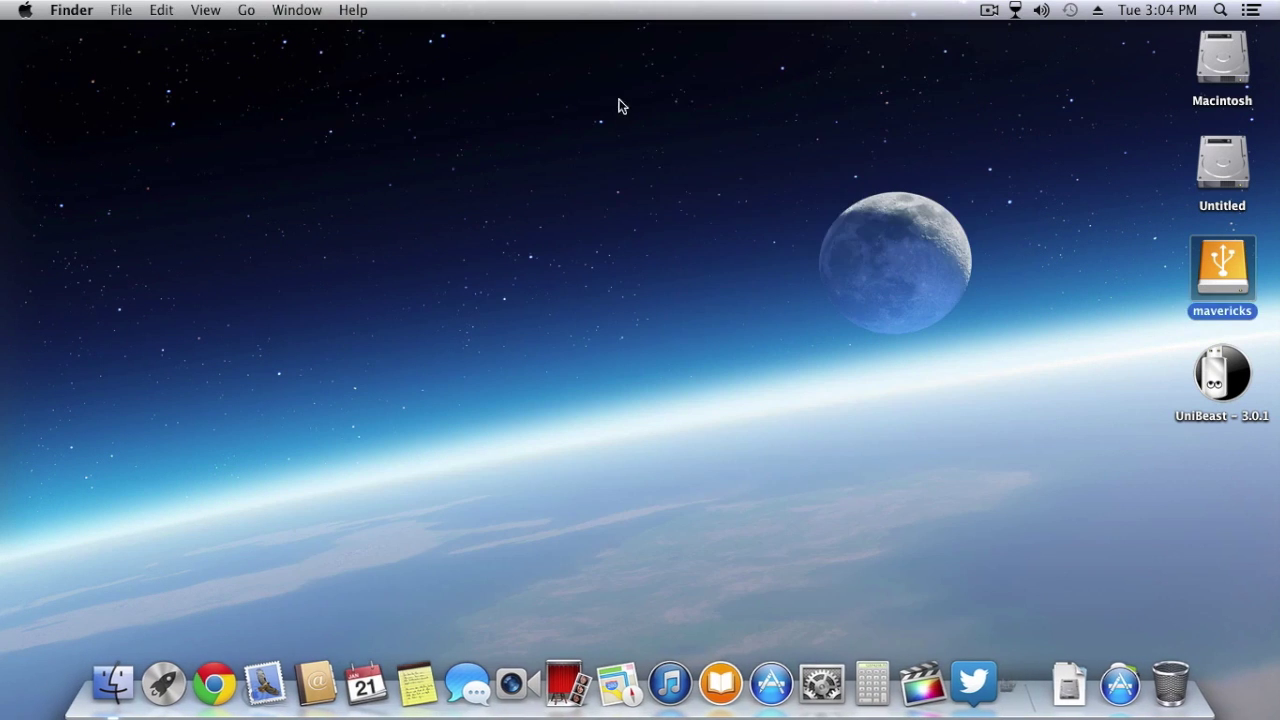
Move the UniBeast package to the desktop's top-left corner and launch its installer
{"action": "right_click", "coordinate": [621, 102]}
{"action": "left_click", "coordinate": [920, 321]}
{"action": "left_click_drag", "start_coordinate": [1200, 378], "coordinate": [160, 97]}
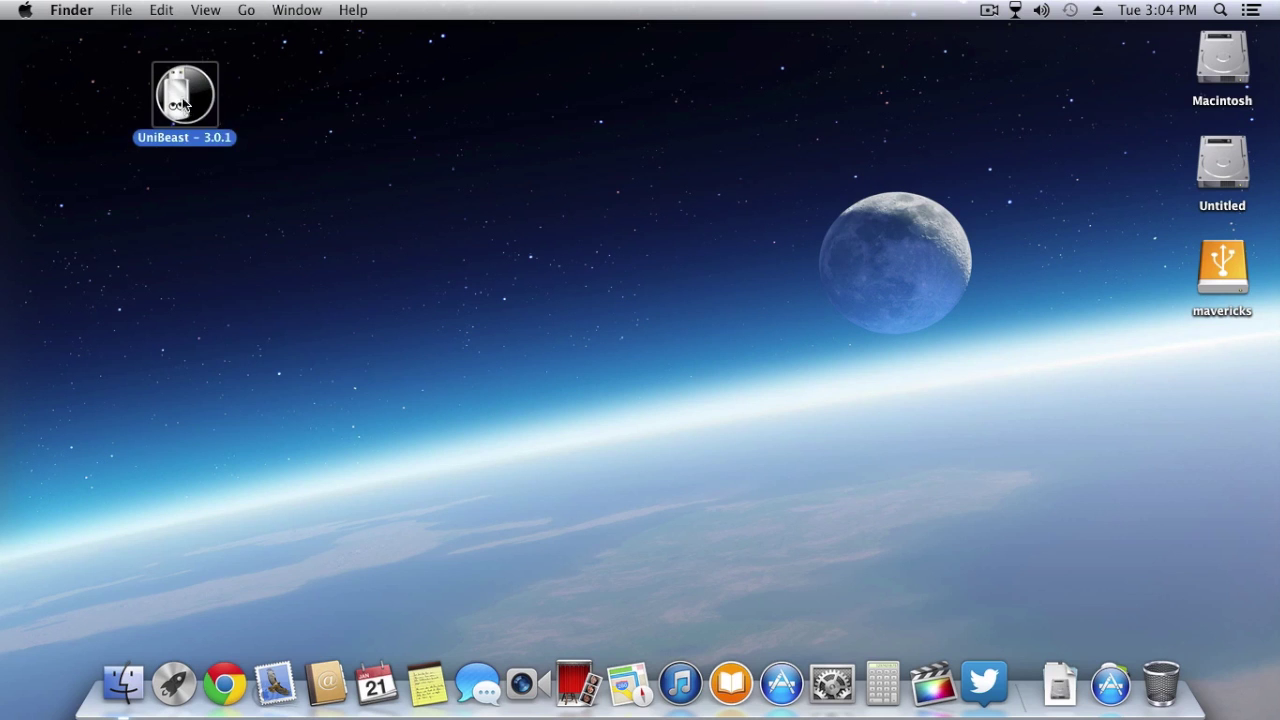
{"action": "right_click", "coordinate": [200, 105]}
{"action": "double_click", "coordinate": [203, 108]}
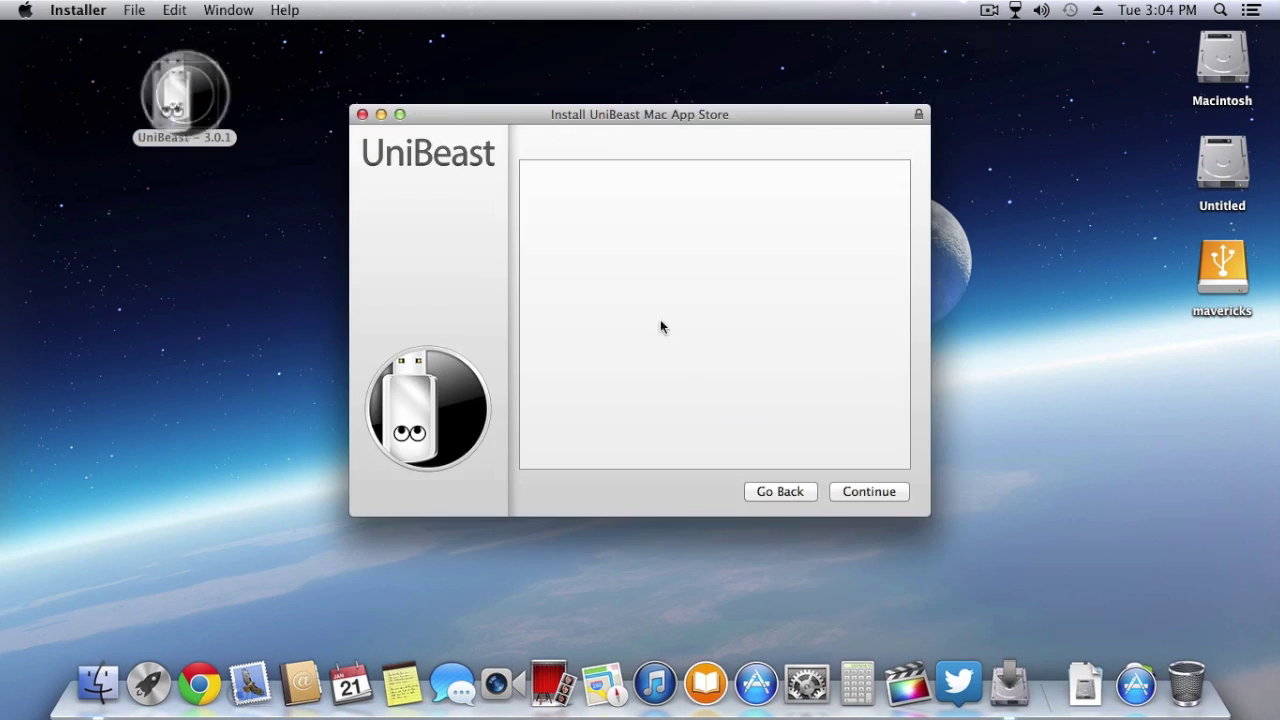
Accept the UniBeast license and select the mavericks drive as install destination
{"action": "left_click", "coordinate": [900, 491]}
{"action": "left_click", "coordinate": [900, 491]}
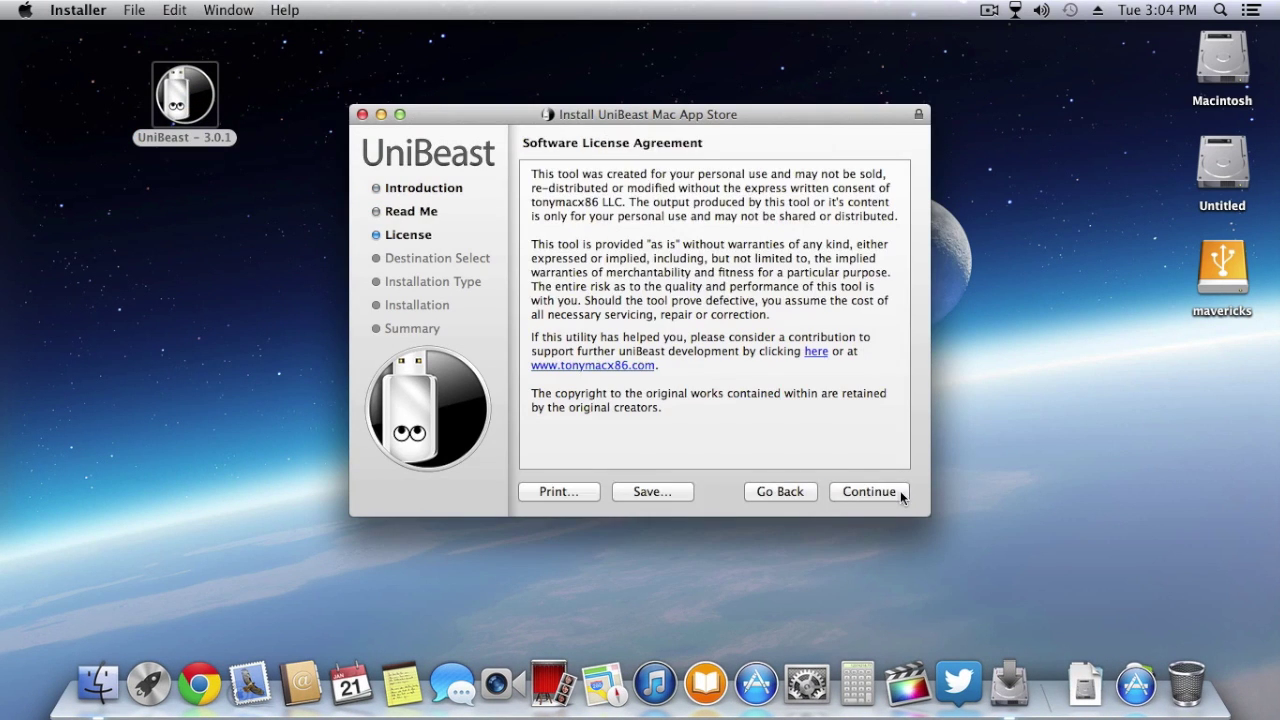
{"action": "left_click", "coordinate": [900, 491]}
{"action": "left_click", "coordinate": [834, 264]}
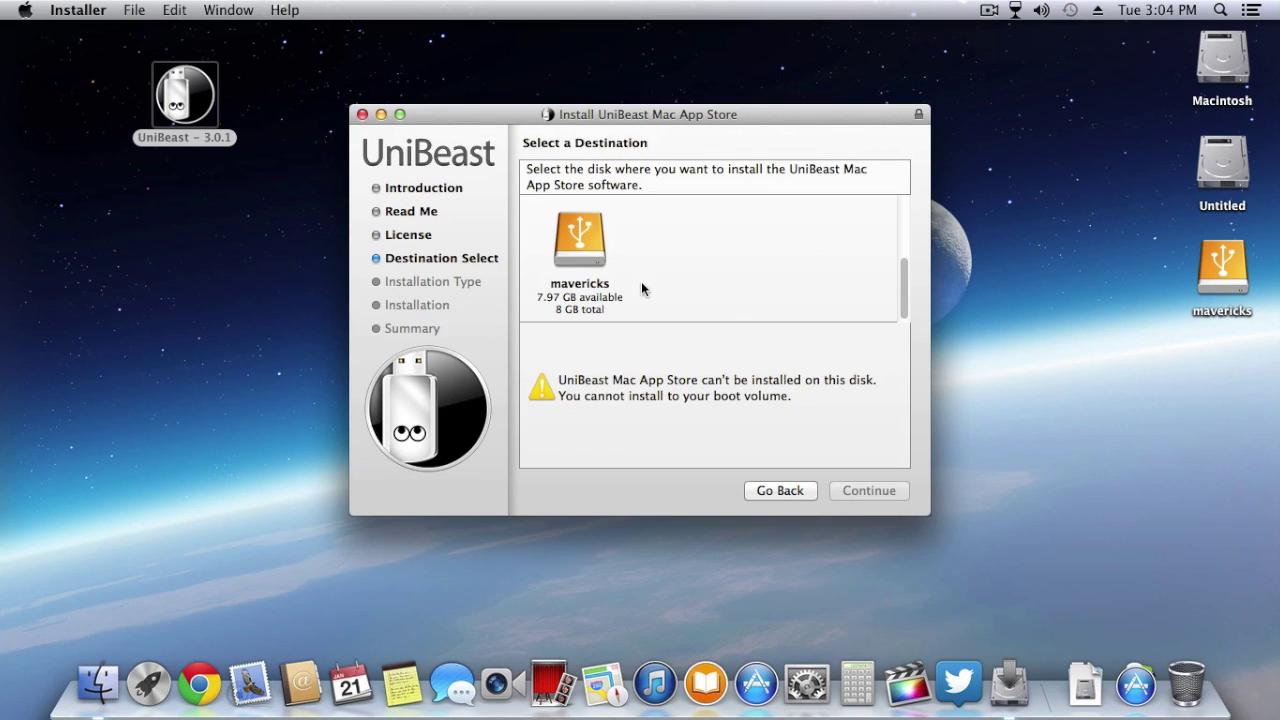
{"action": "left_click", "coordinate": [591, 250]}
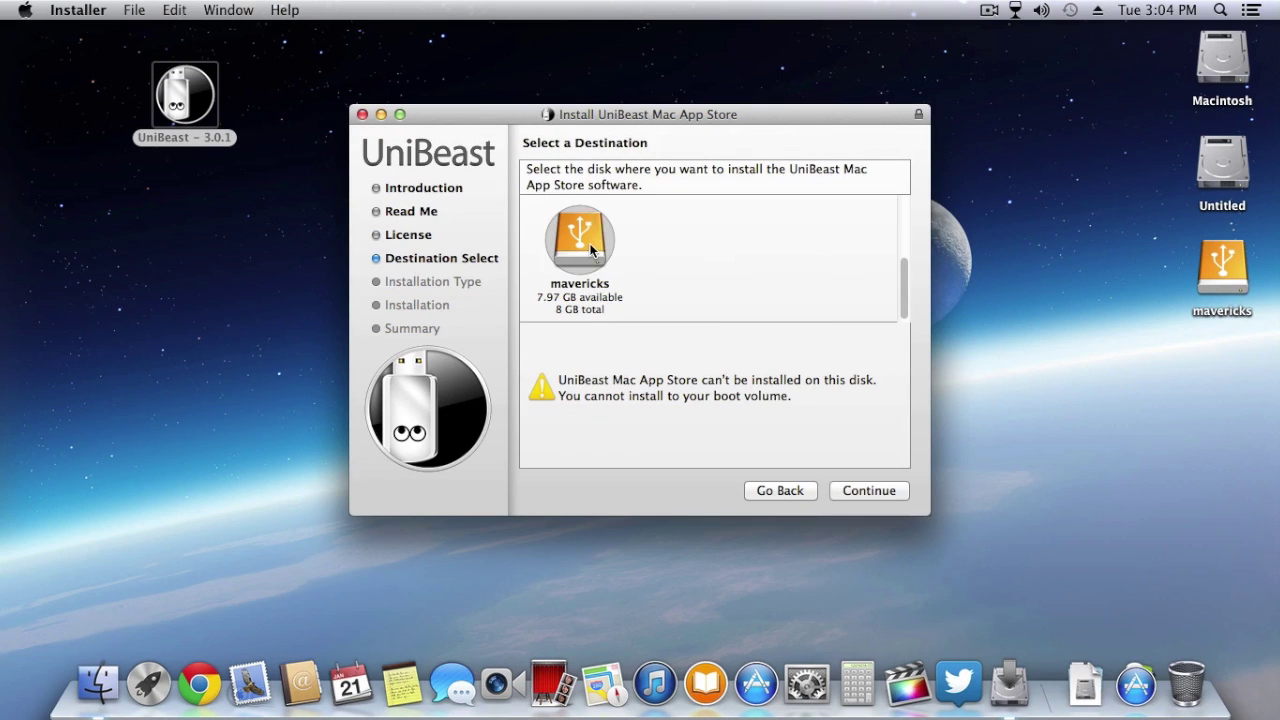
{"action": "left_click", "coordinate": [870, 490]}
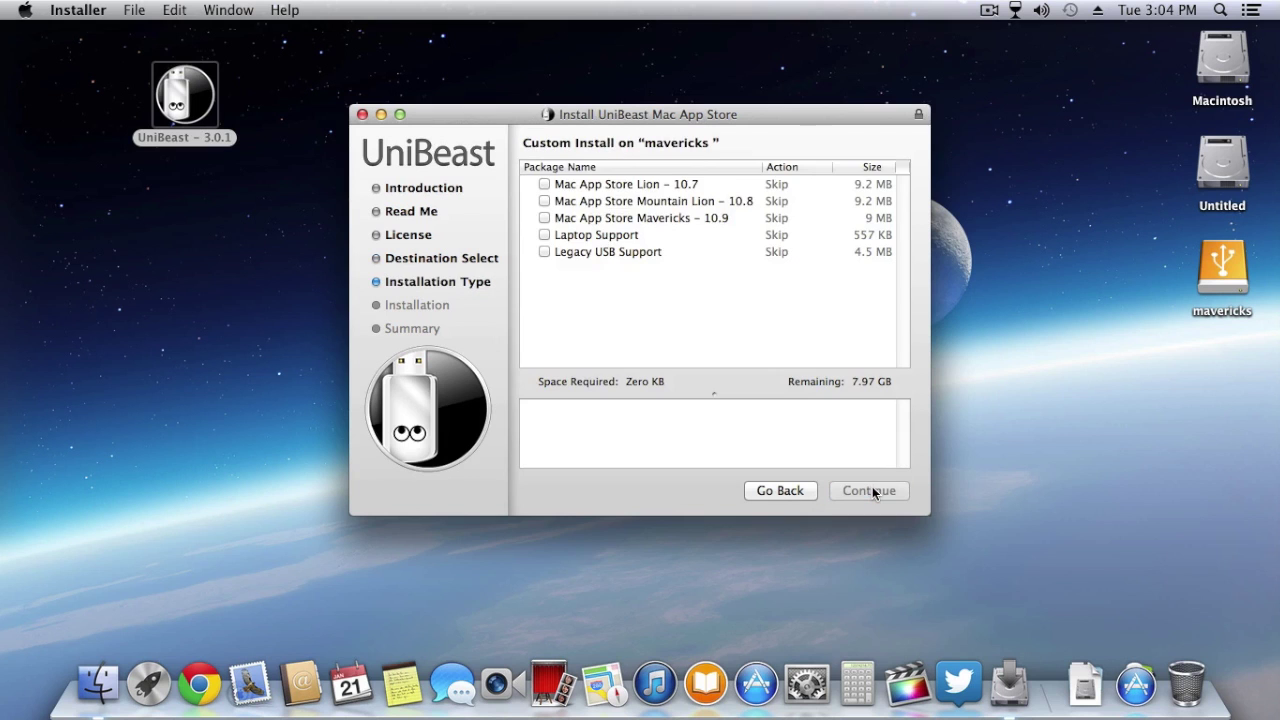
Install the Mac App Store Mavericks – 10.9 package using the admin password, then close the installer
{"action": "left_click", "coordinate": [588, 222]}
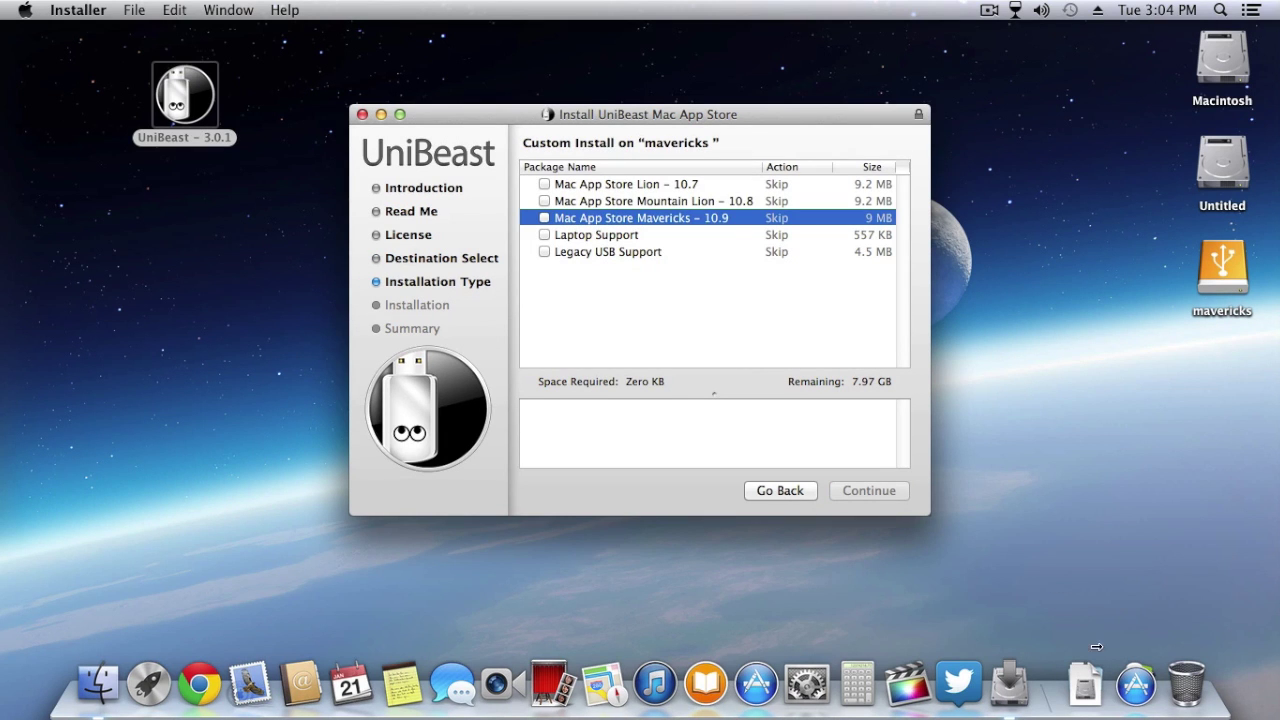
{"action": "left_click", "coordinate": [1140, 700]}
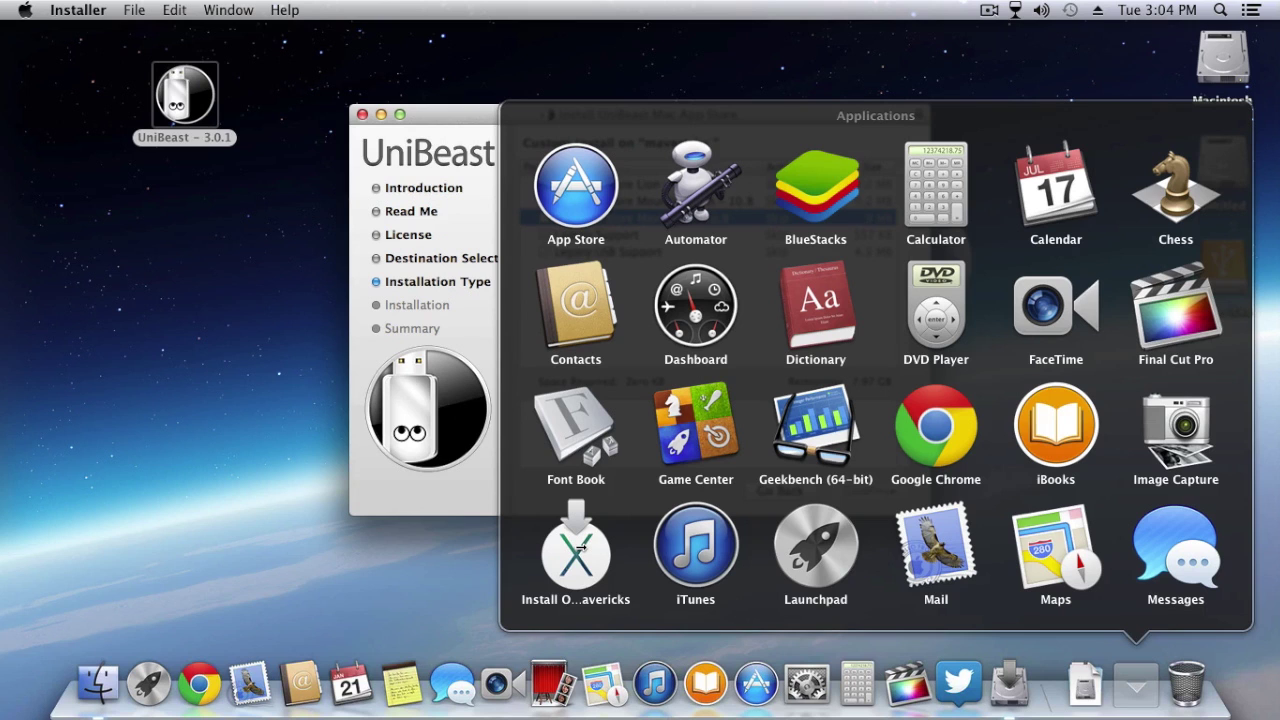
{"action": "key", "text": "Escape"}
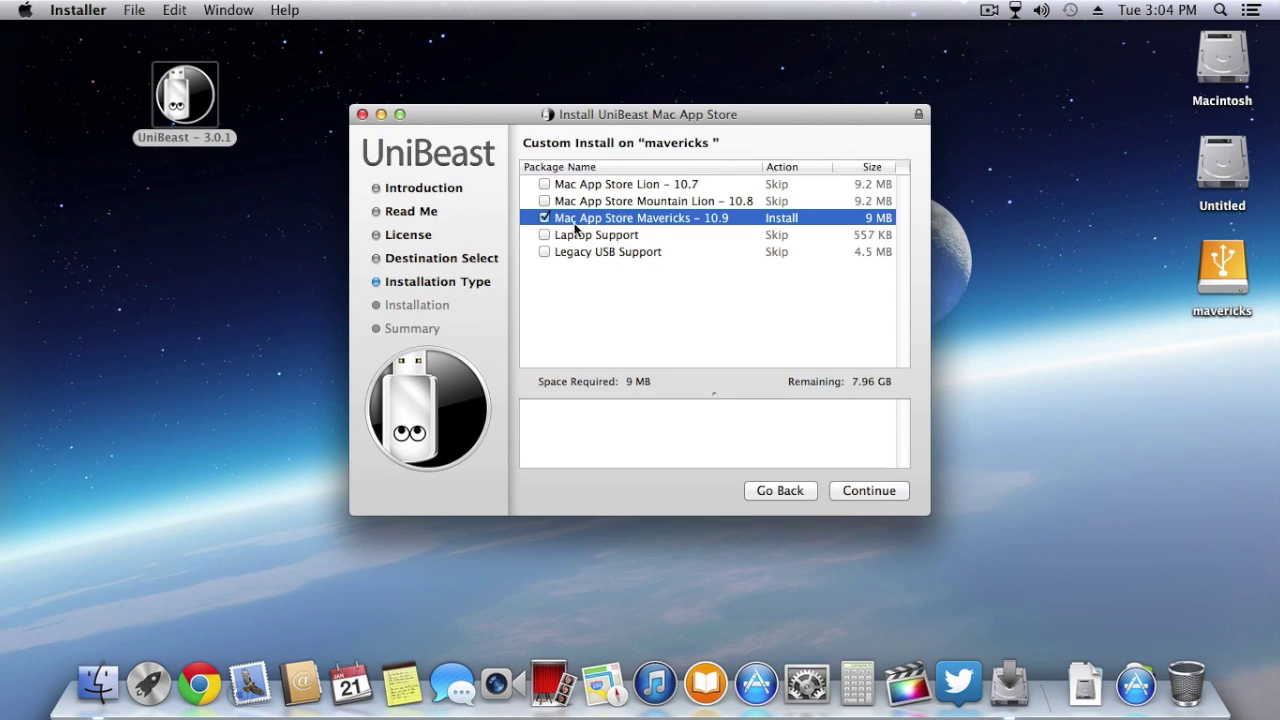
{"action": "left_click", "coordinate": [869, 490]}
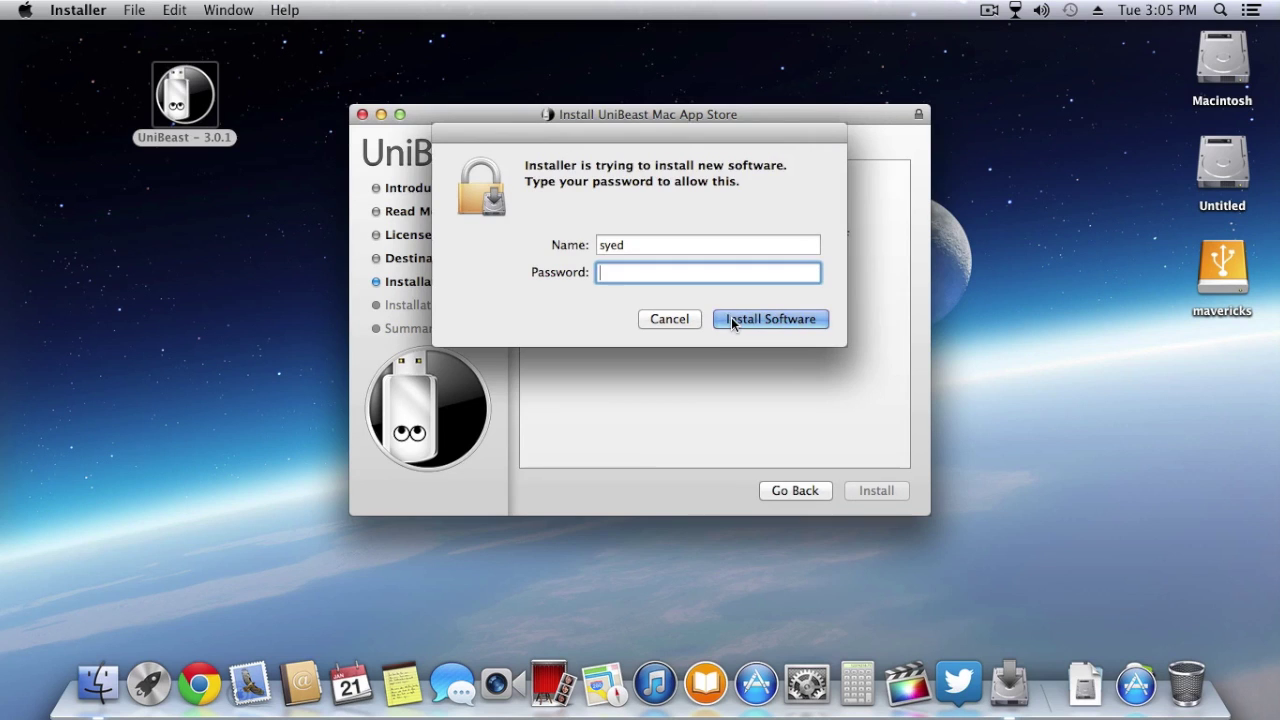
{"action": "type", "text": "•"}
{"action": "left_click", "coordinate": [731, 317]}
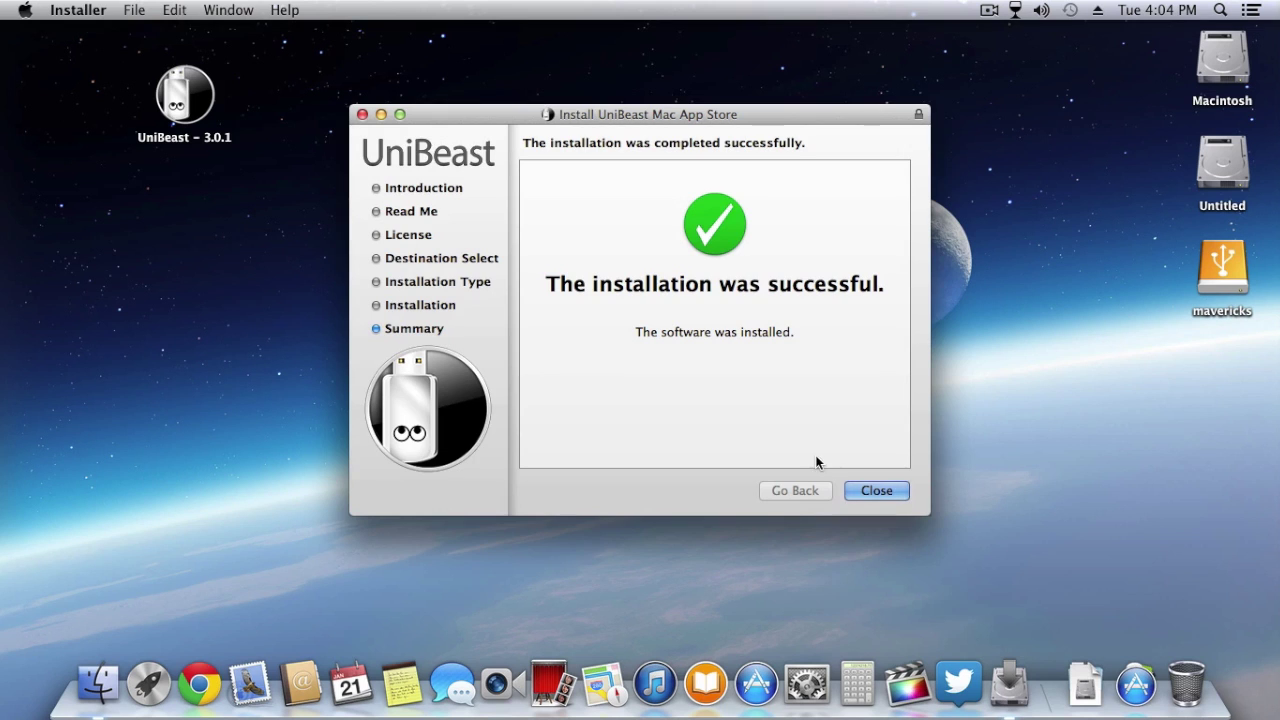
{"action": "left_click", "coordinate": [892, 488]}
Open the mavericks drive, confirm it holds Install OS X Mavericks, and close the window
{"action": "right_click", "coordinate": [1210, 281]}
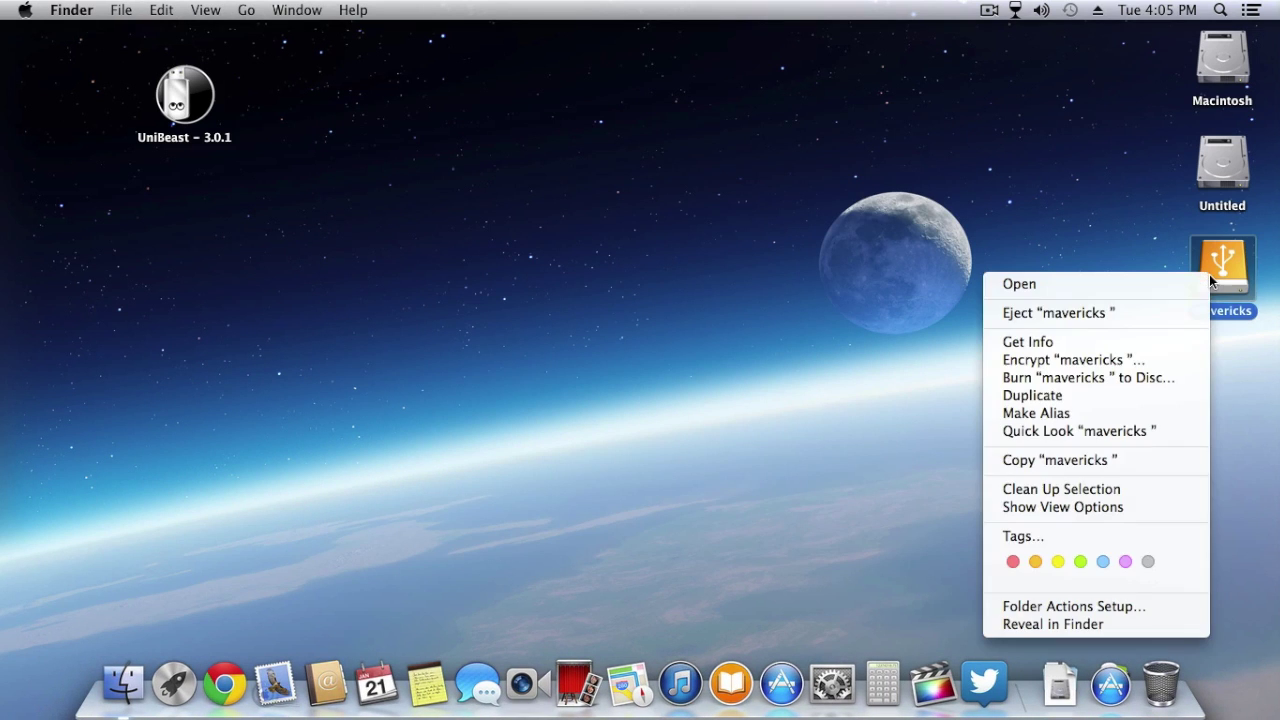
{"action": "left_click", "coordinate": [1145, 284]}
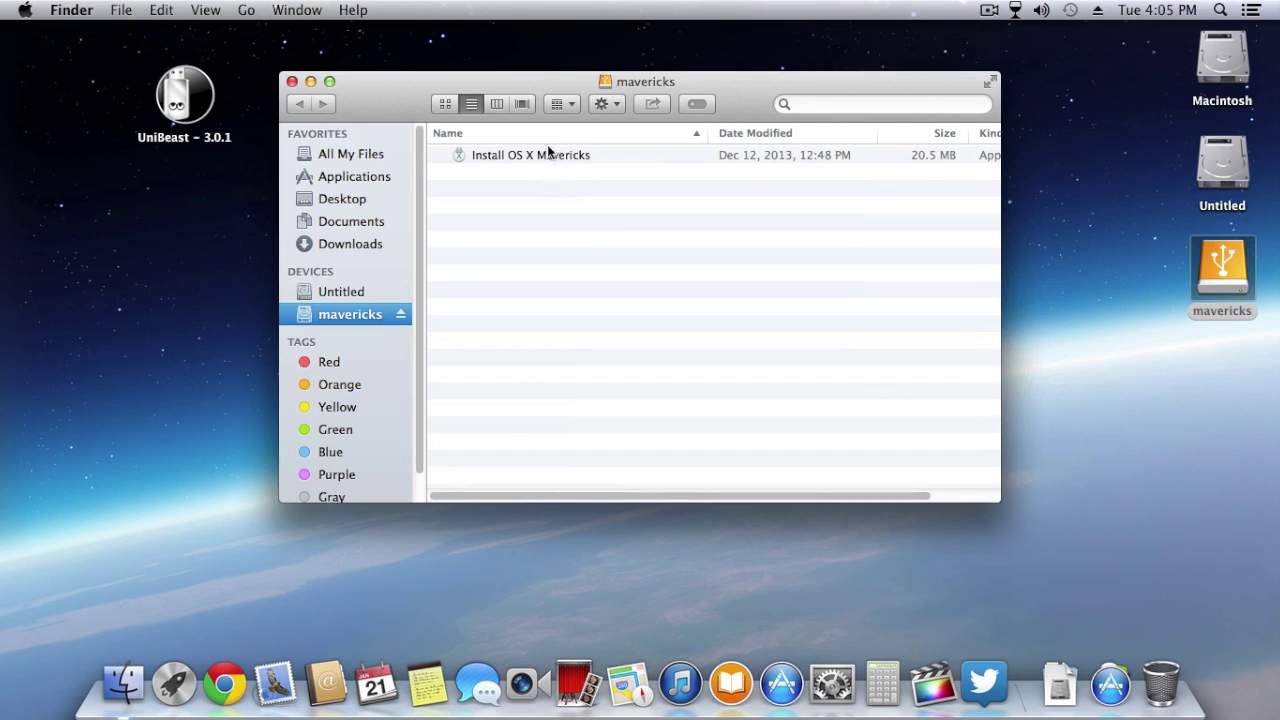
{"action": "left_click", "coordinate": [494, 106]}
{"action": "left_click", "coordinate": [445, 105]}
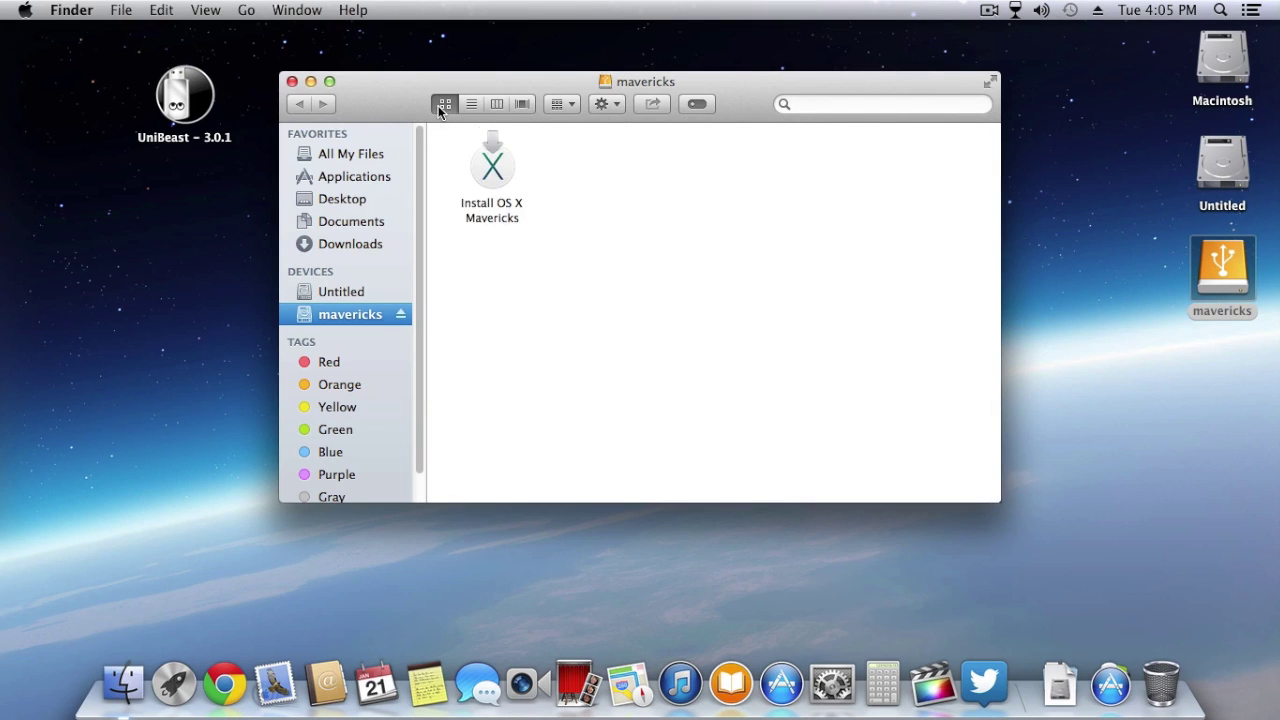
{"action": "left_click", "coordinate": [492, 172]}
{"action": "left_click", "coordinate": [620, 198]}
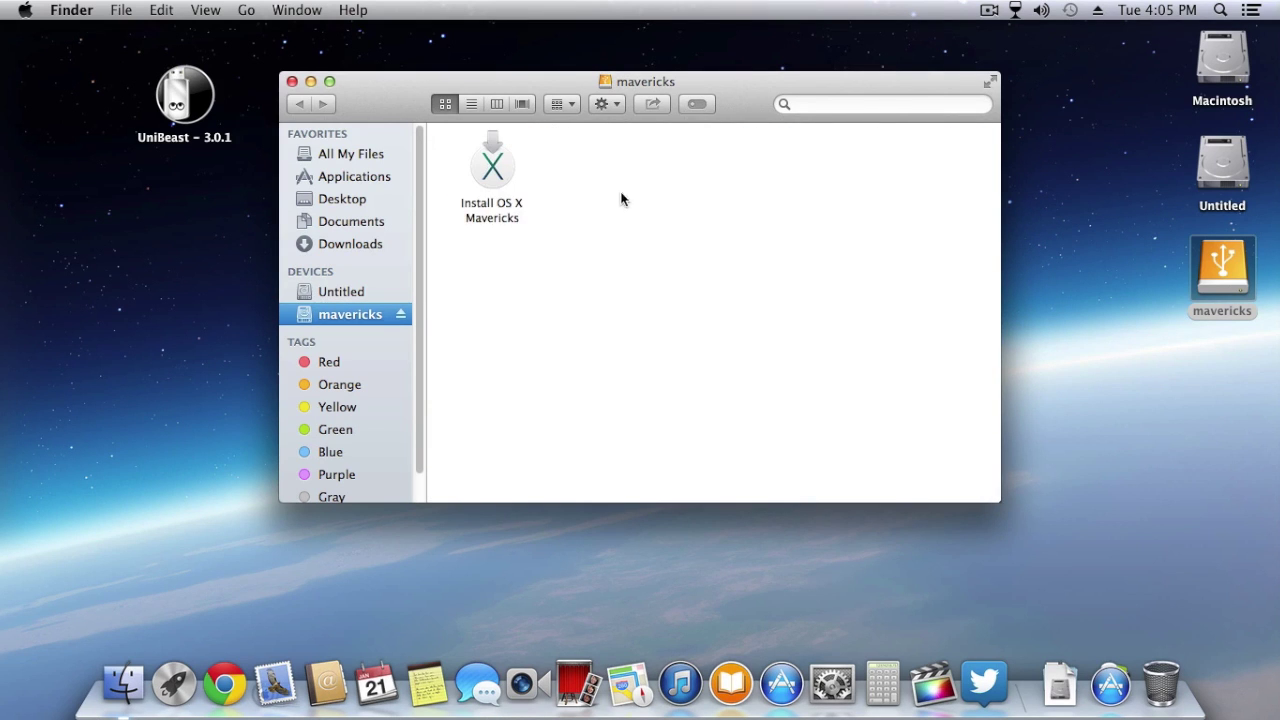
{"action": "left_click", "coordinate": [291, 82]}
Clean up the desktop icons onto the grid
{"action": "right_click", "coordinate": [586, 78]}
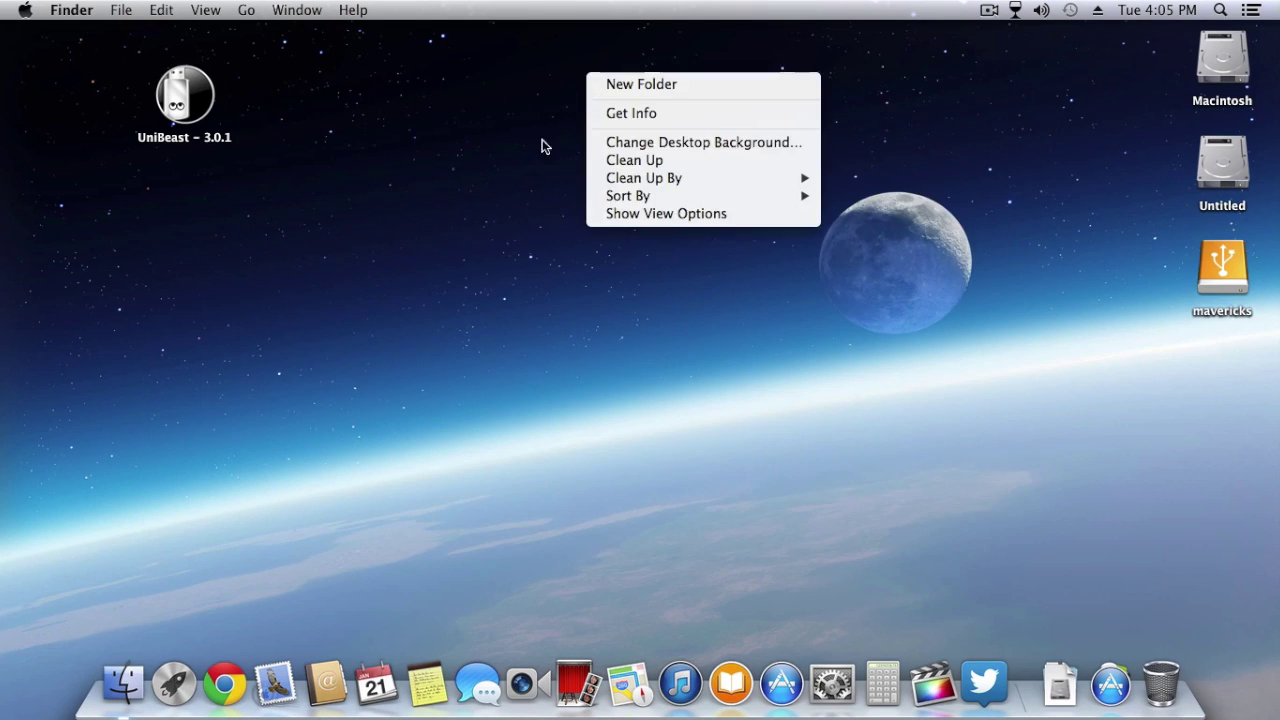
{"action": "left_click", "coordinate": [586, 166]}
{"action": "right_click", "coordinate": [601, 148]}
{"action": "left_click", "coordinate": [608, 213]}
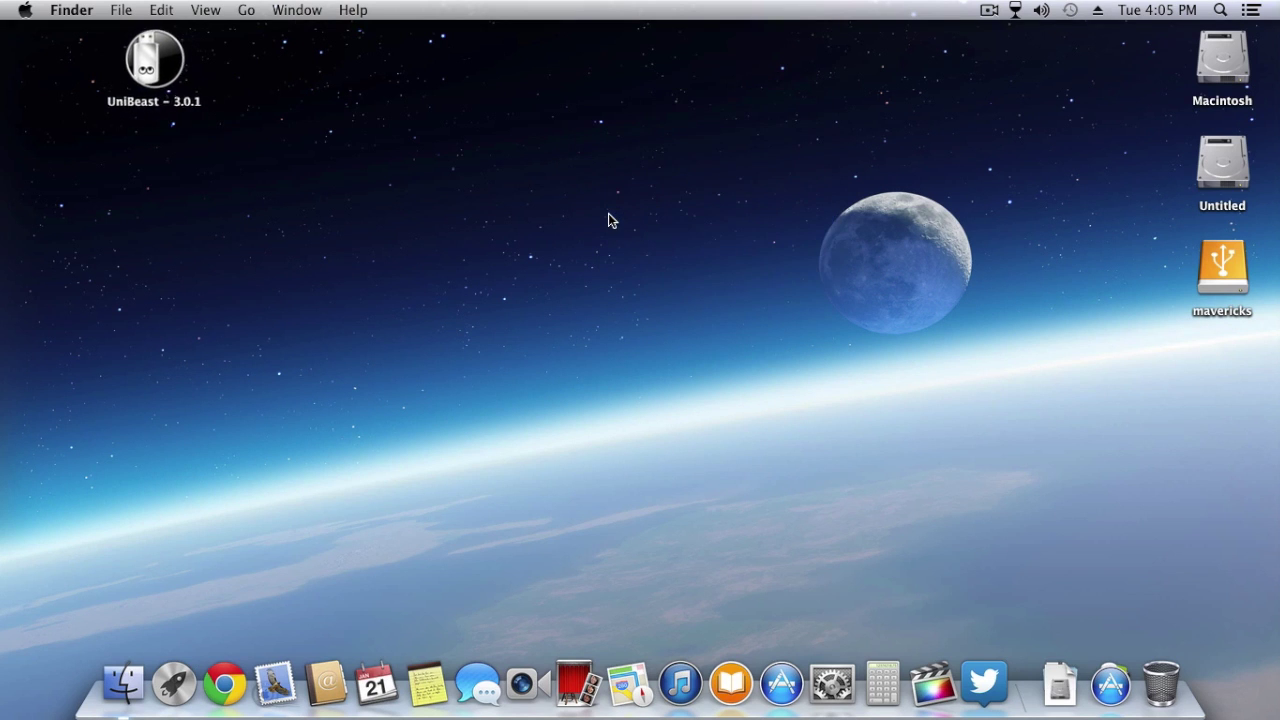